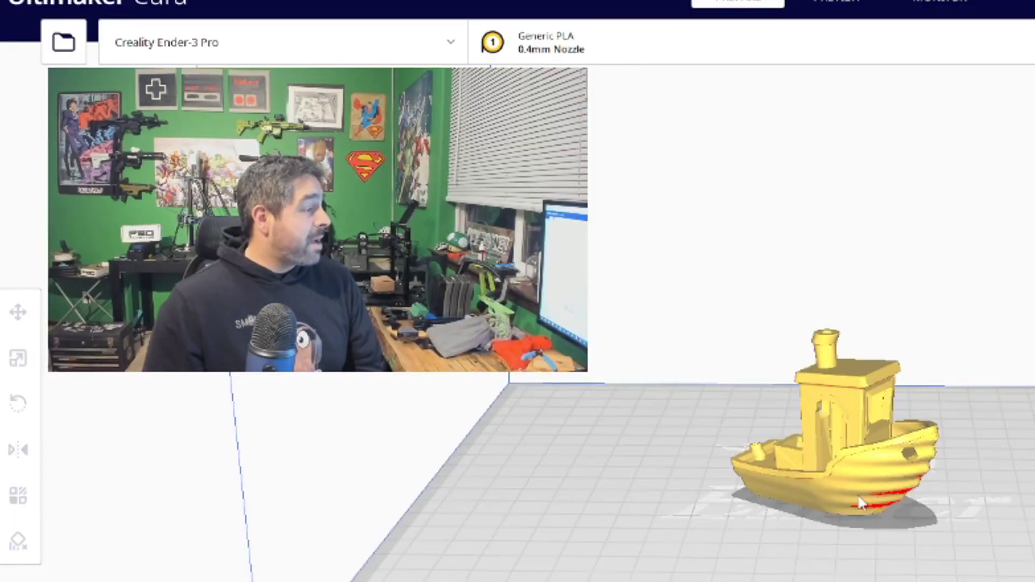
Orbit the view to a side-on look at the Benchy on the Ender-3 Pro build plate
{"action": "right_click_drag", "start_coordinate": [884, 496], "coordinate": [866, 518]}
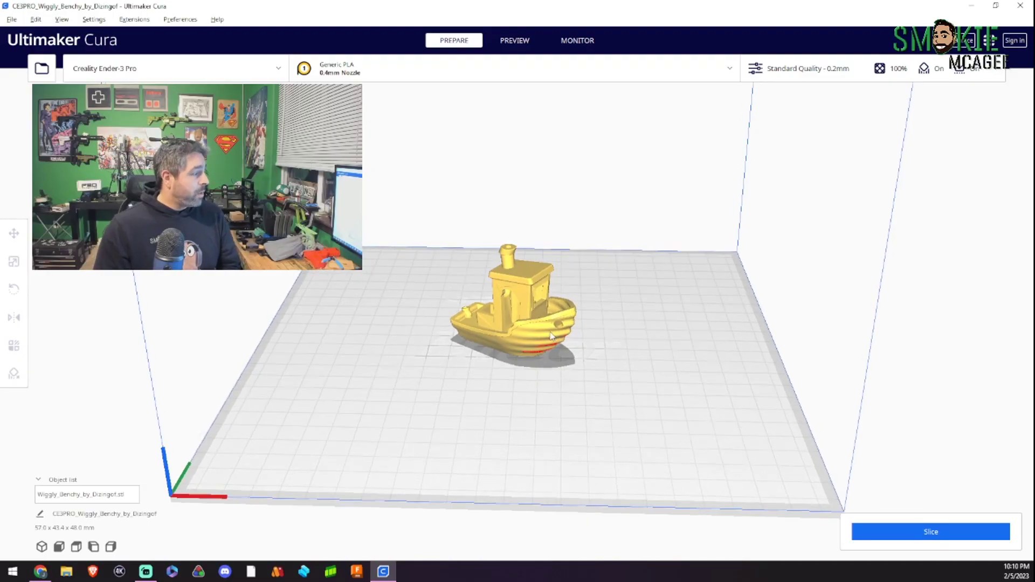
{"action": "right_click_drag", "start_coordinate": [551, 336], "coordinate": [552, 337]}
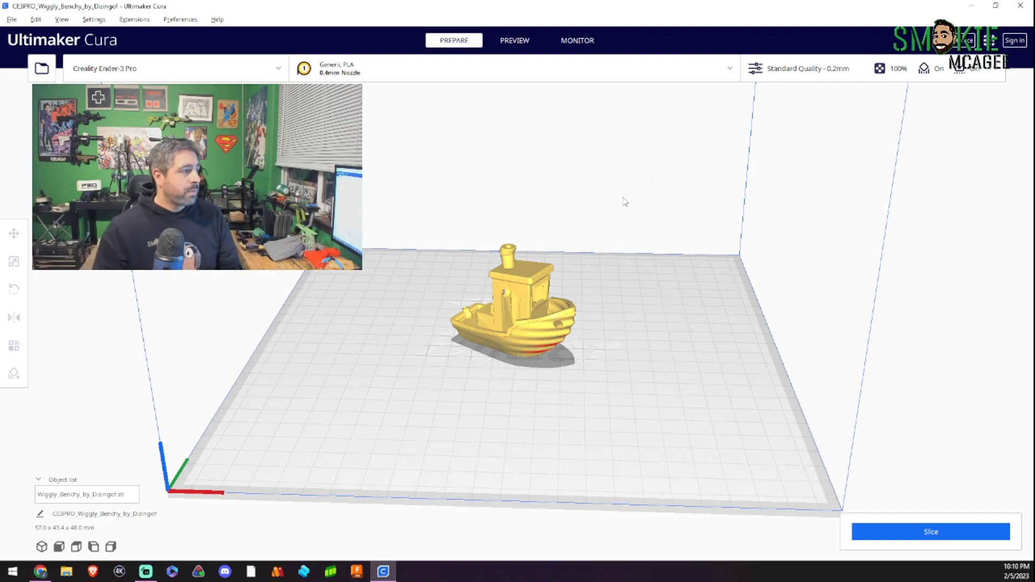
Open the Standard Quality 0.2mm custom settings, showing 8 walls and 100% Triangles infill
{"action": "left_click", "coordinate": [844, 75]}
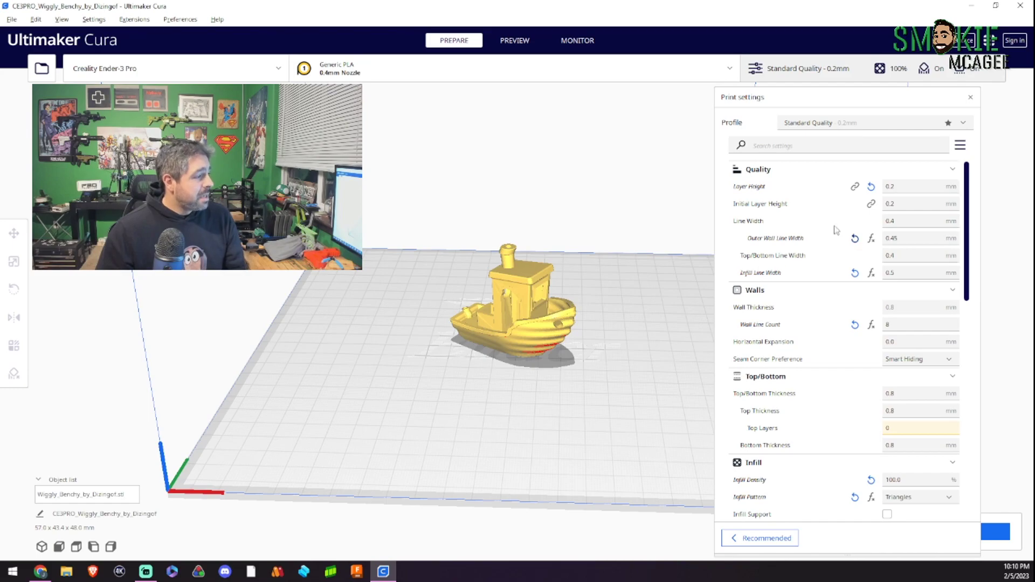
{"action": "mouse_move", "coordinate": [853, 212]}
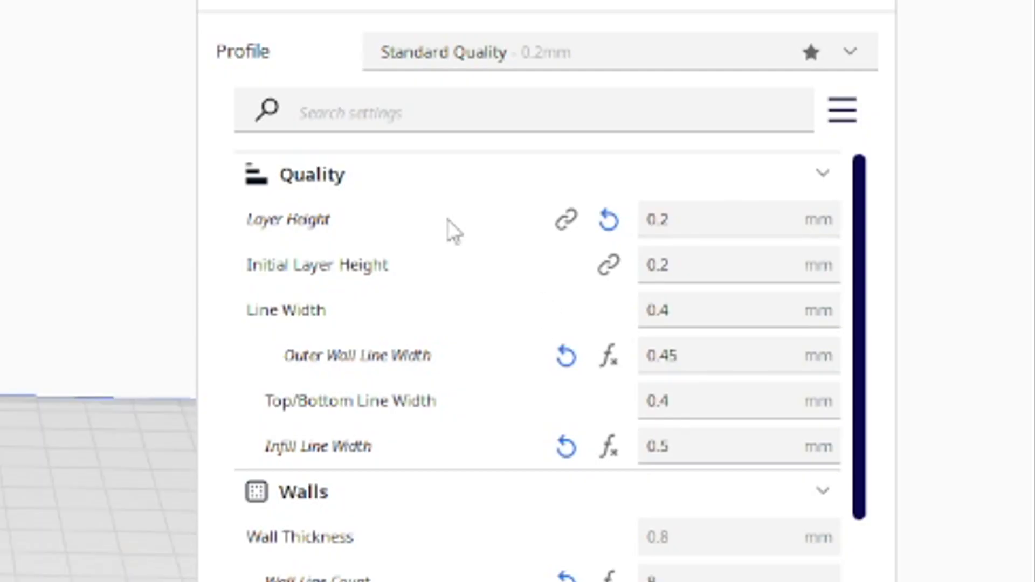
{"action": "mouse_move", "coordinate": [972, 186]}
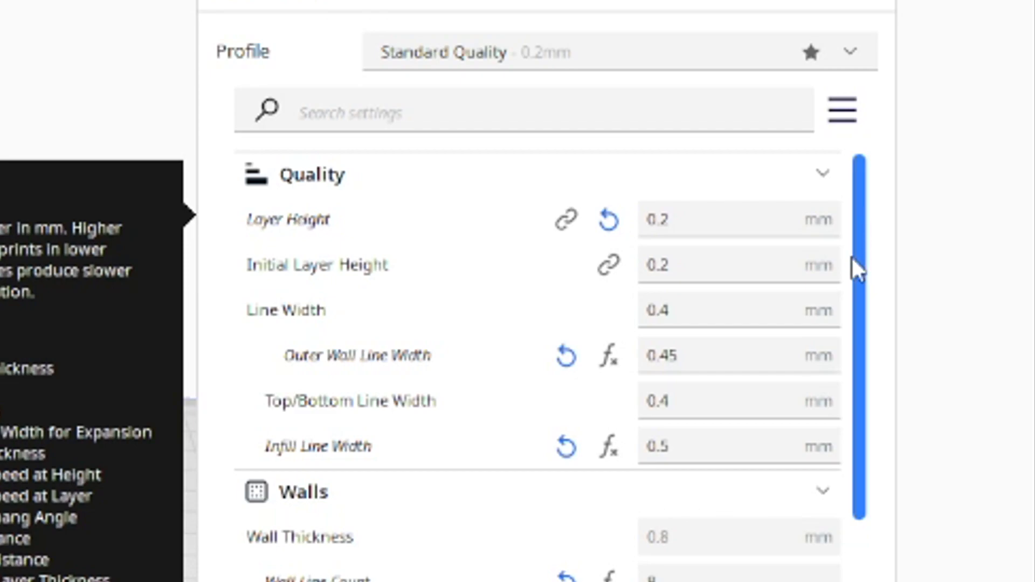
{"action": "mouse_move", "coordinate": [832, 255]}
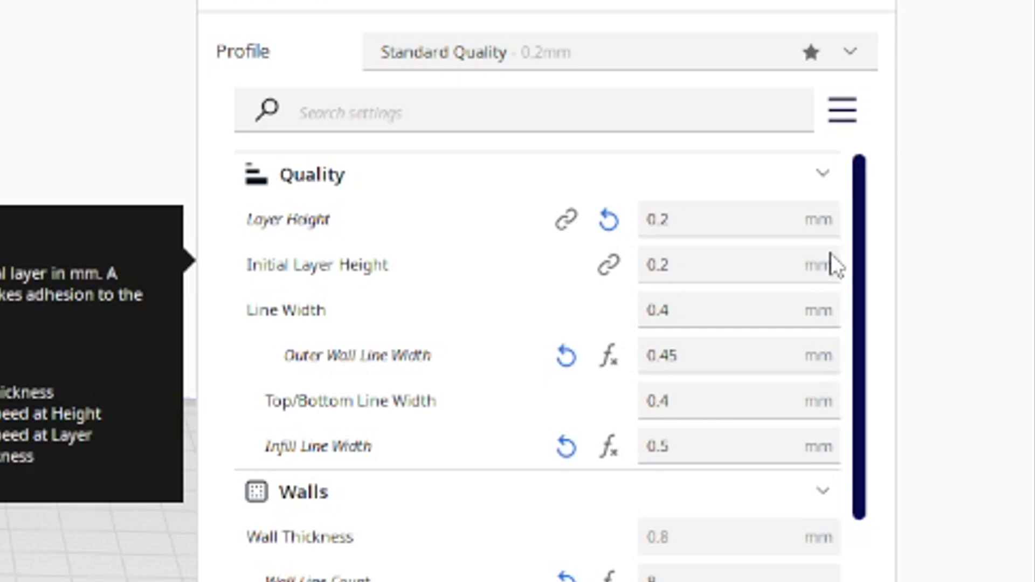
{"action": "mouse_move", "coordinate": [697, 358]}
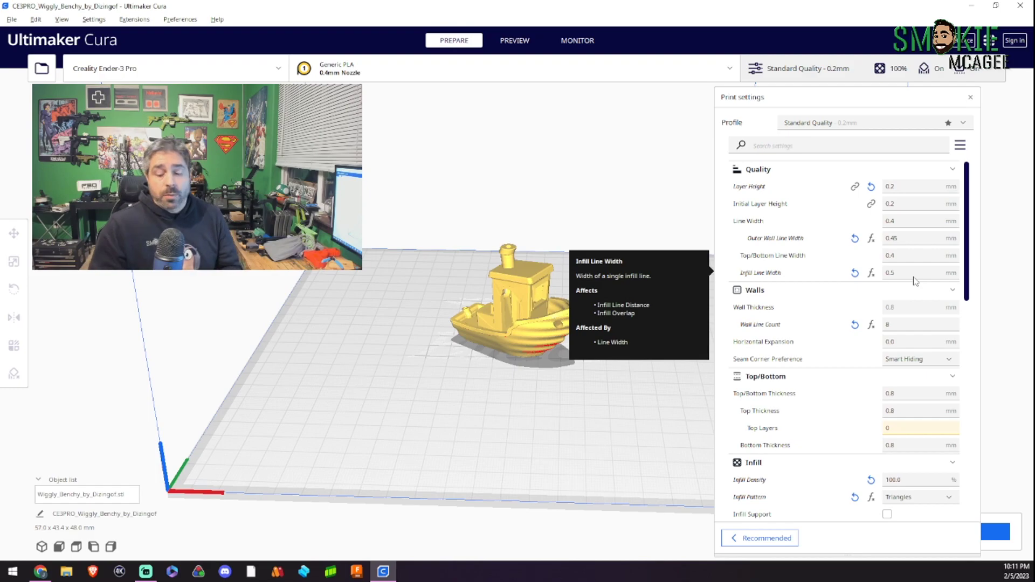
Change Wall Line Count from 8 to 4 and open setting visibility for Walls
{"action": "scroll", "coordinate": [833, 275], "scroll_direction": "down", "scroll_amount": 1}
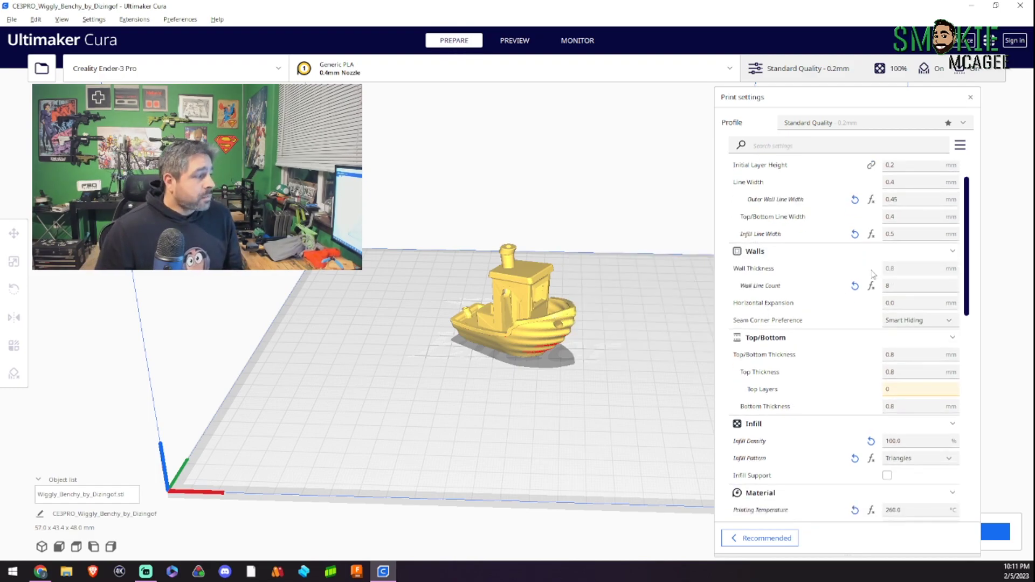
{"action": "mouse_move", "coordinate": [919, 286]}
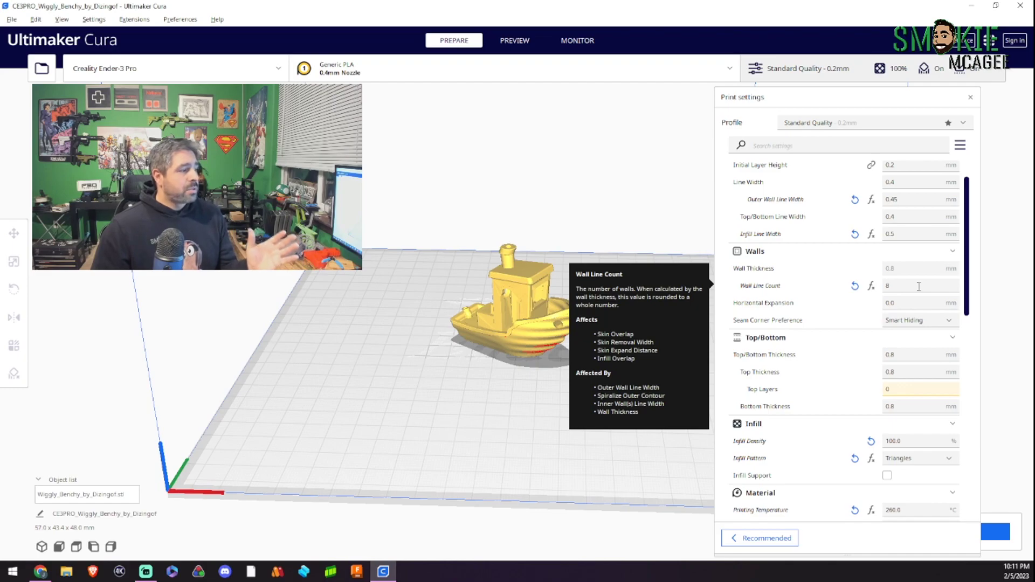
{"action": "left_click", "coordinate": [919, 286]}
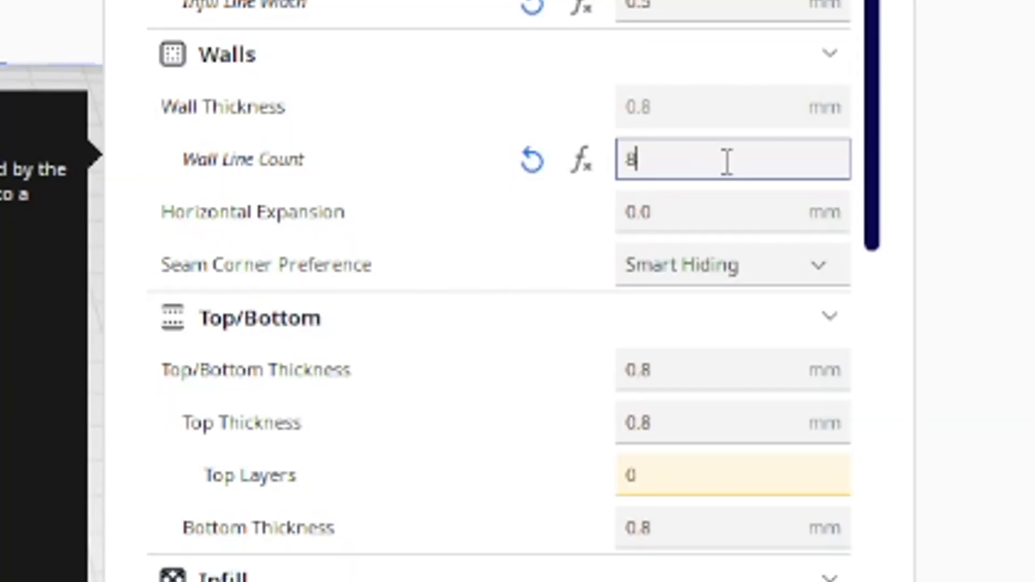
{"action": "key", "text": "BackSpace"}
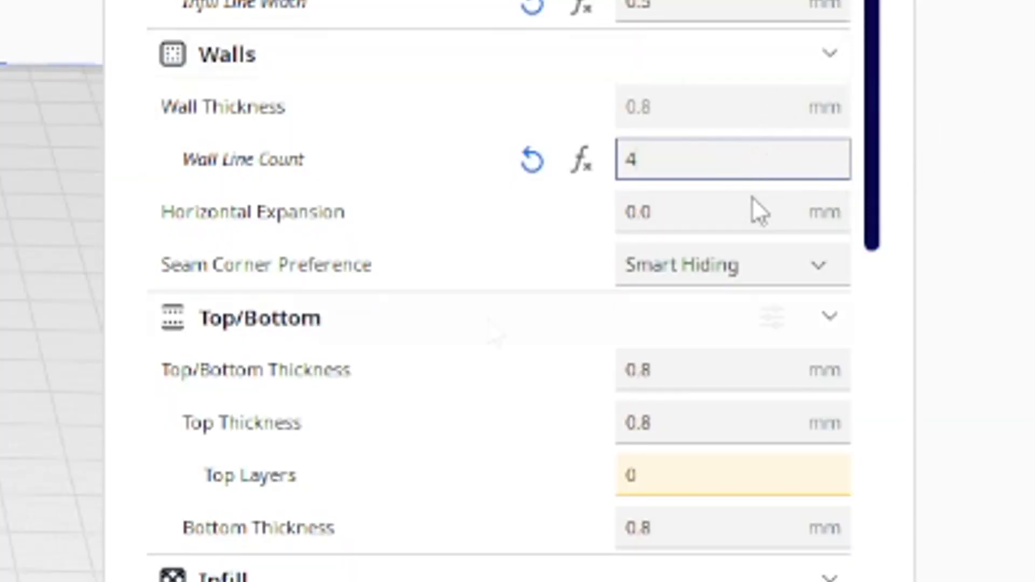
{"action": "mouse_move", "coordinate": [517, 272]}
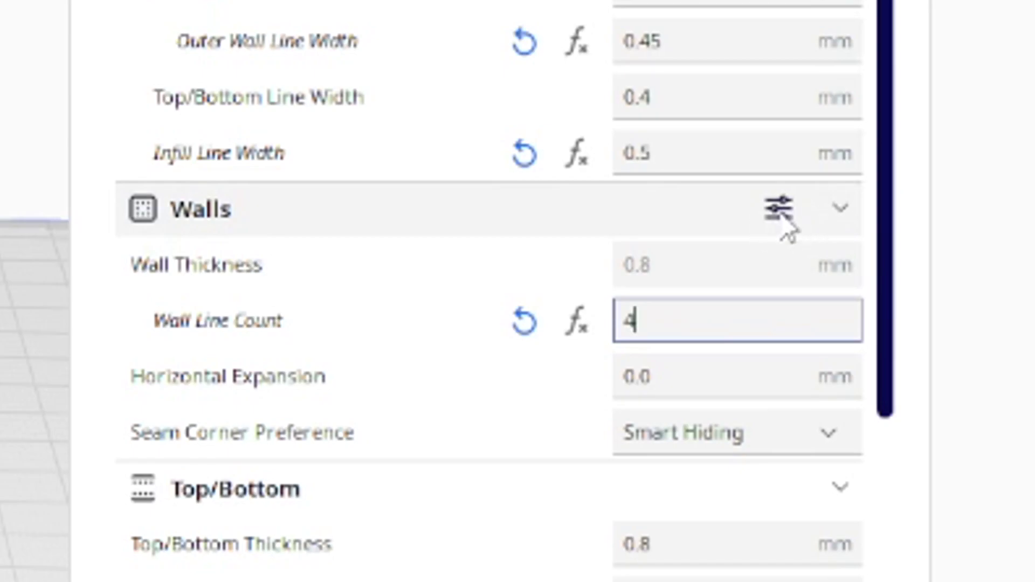
{"action": "left_click", "coordinate": [779, 215]}
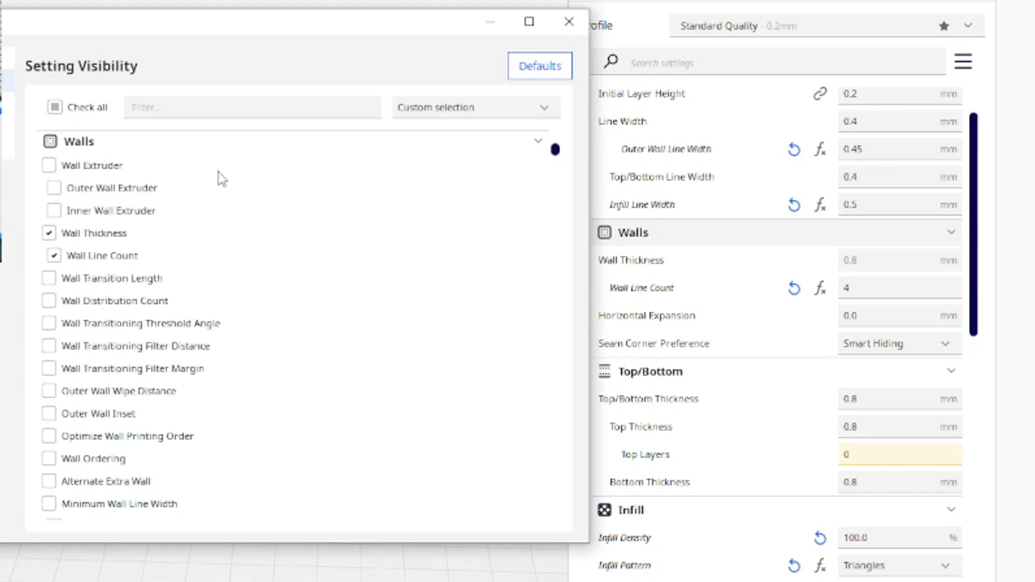
{"action": "scroll", "coordinate": [227, 185], "scroll_direction": "down", "scroll_amount": 5}
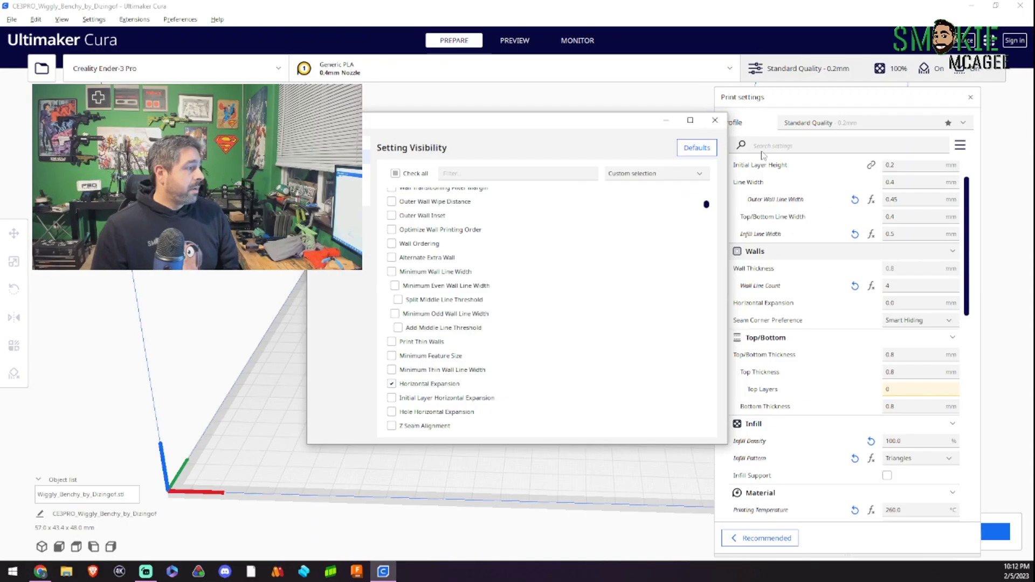
{"action": "left_click", "coordinate": [569, 22]}
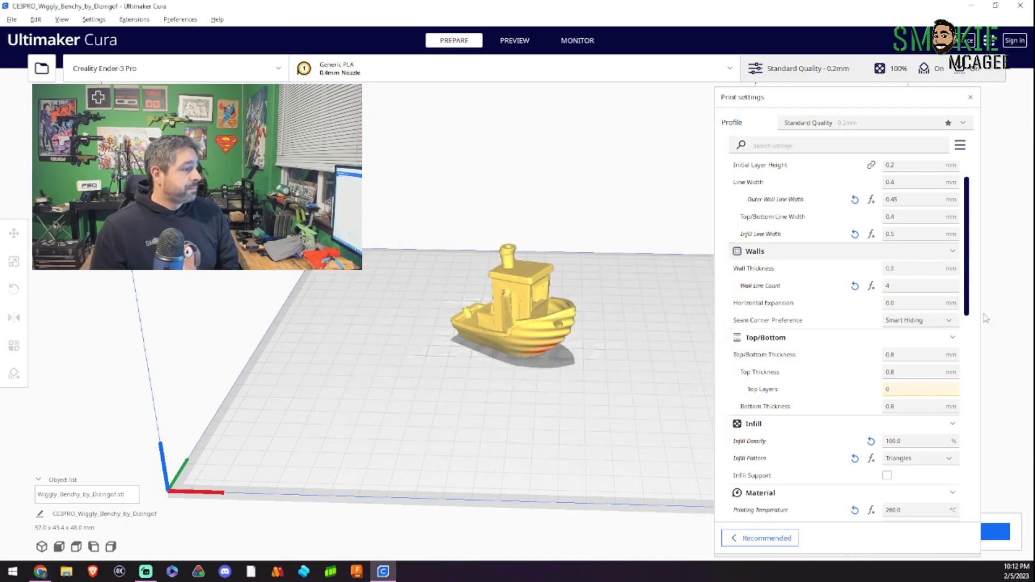
{"action": "scroll", "coordinate": [895, 302], "scroll_direction": "down", "scroll_amount": 3}
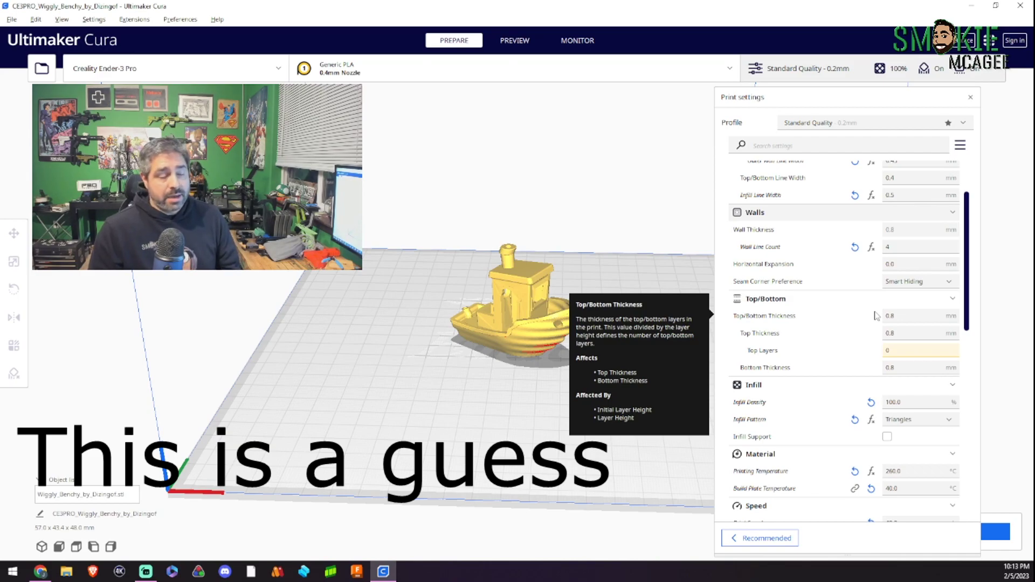
{"action": "scroll", "coordinate": [865, 314], "scroll_direction": "down", "scroll_amount": 3}
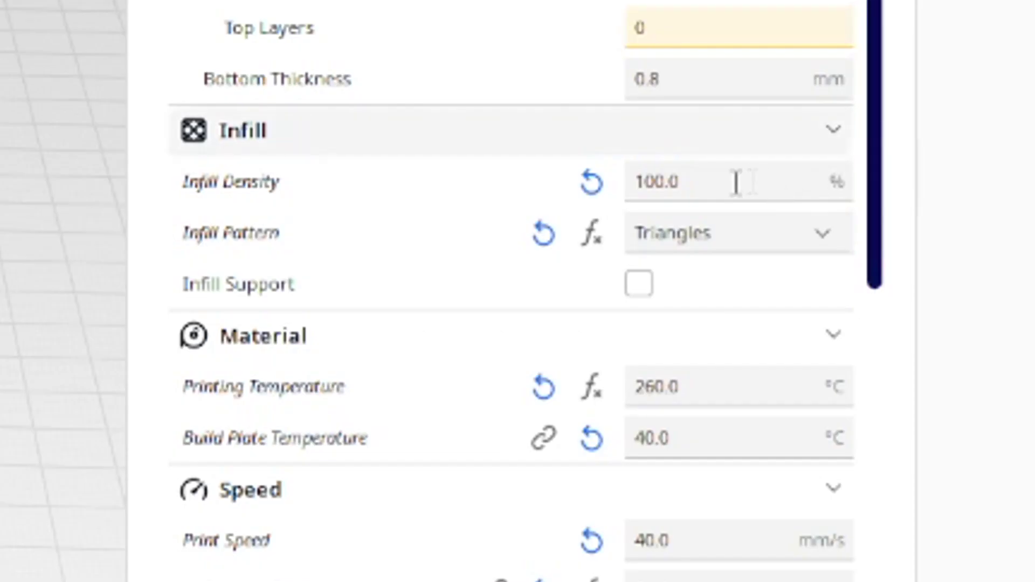
Set Infill Density to 99% and enable Infill Support
{"action": "left_click_drag", "start_coordinate": [919, 324], "coordinate": [870, 330]}
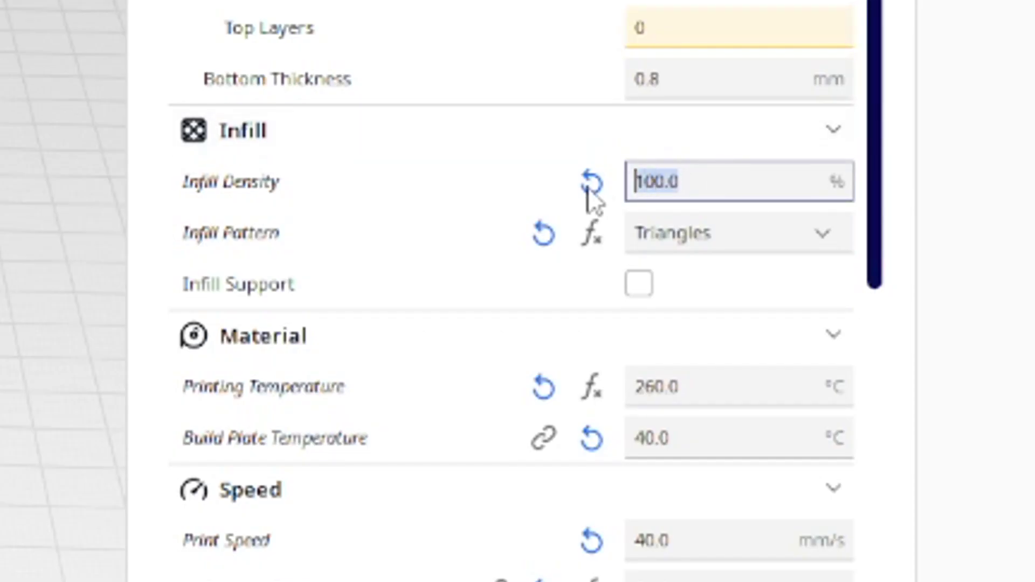
{"action": "key", "text": "BackSpace"}
{"action": "type", "text": "0"}
{"action": "key", "text": "Return"}
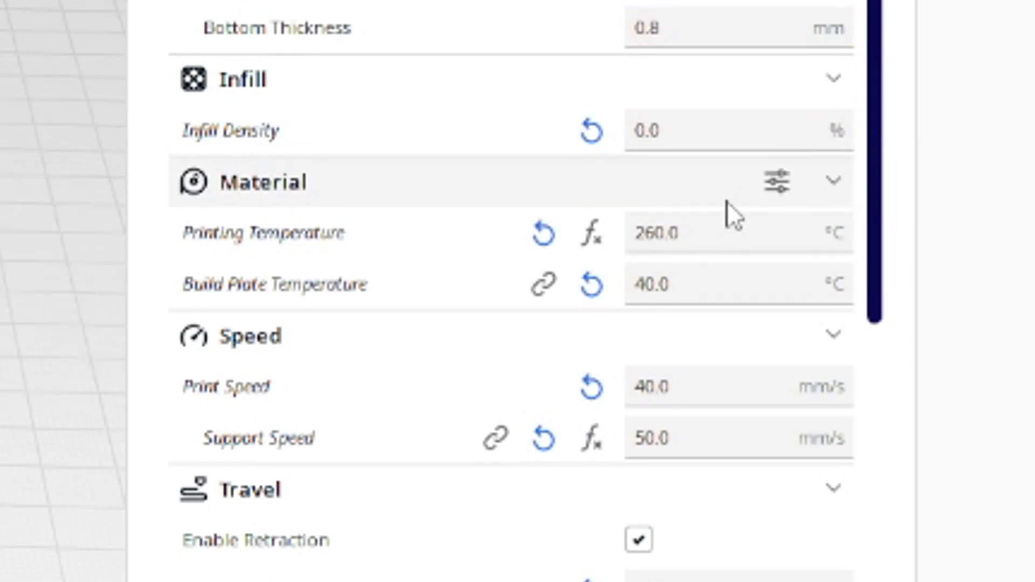
{"action": "left_click", "coordinate": [705, 131]}
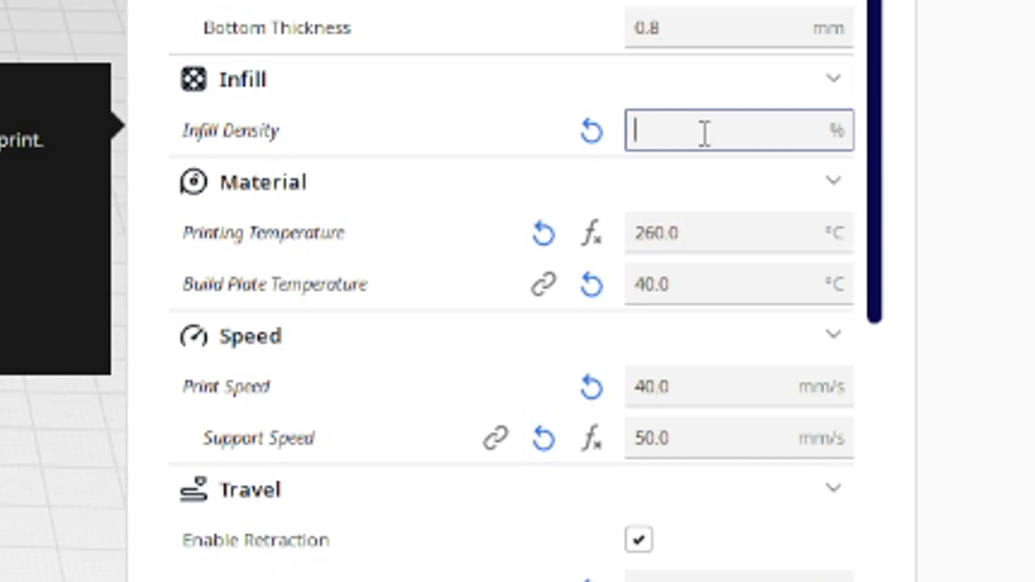
{"action": "type", "text": "99"}
{"action": "key", "text": "Return"}
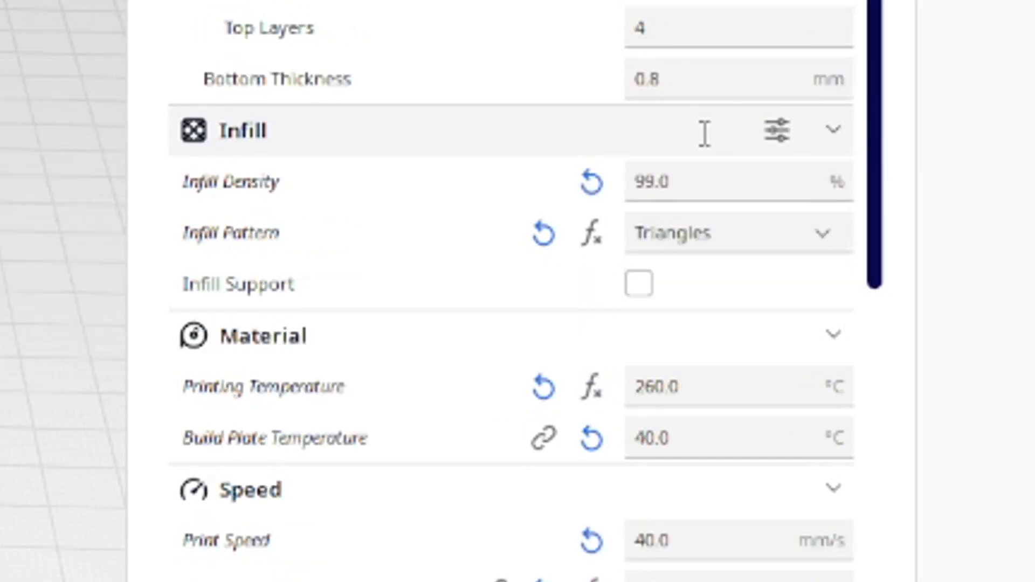
{"action": "left_click", "coordinate": [786, 285]}
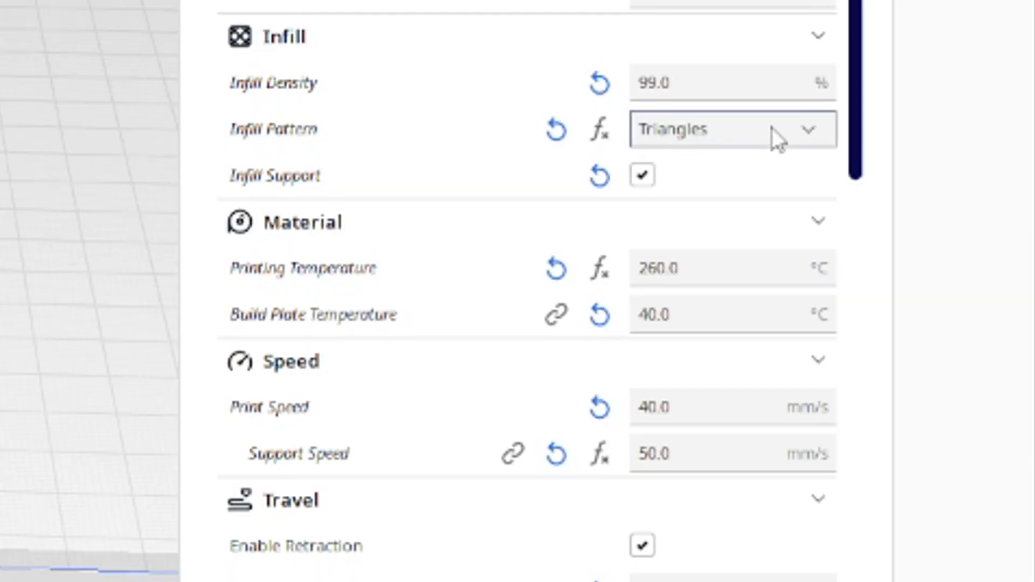
{"action": "left_click", "coordinate": [937, 343]}
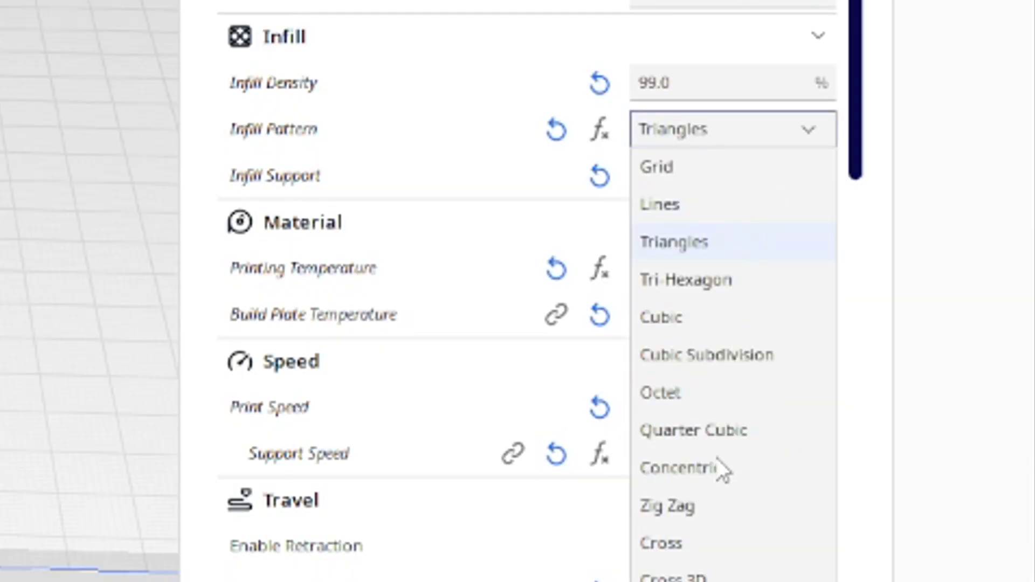
Choose Cubic Subdivision as the infill pattern in place of Triangles
{"action": "left_click", "coordinate": [714, 357]}
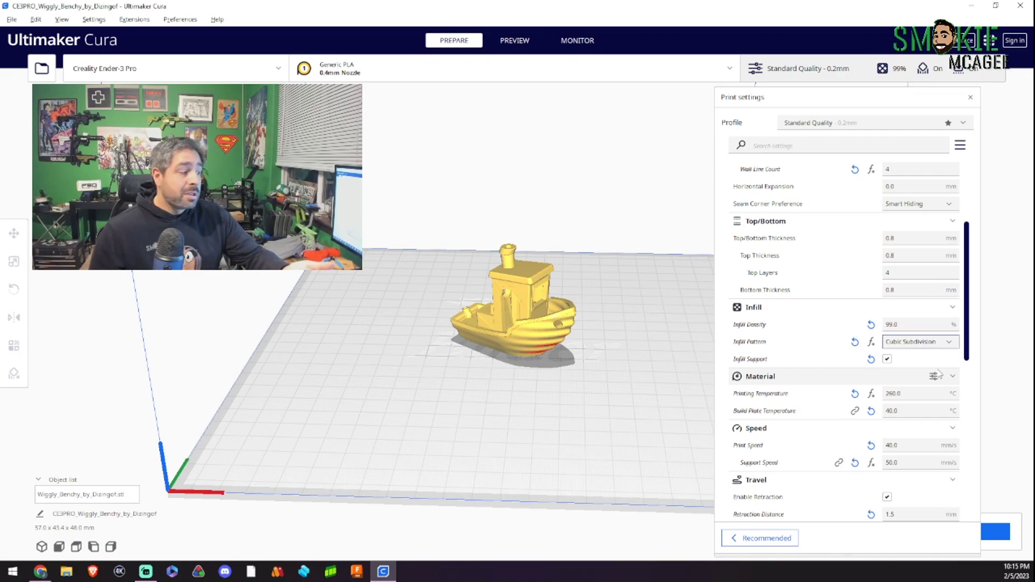
{"action": "scroll", "coordinate": [901, 358], "scroll_direction": "down", "scroll_amount": 2}
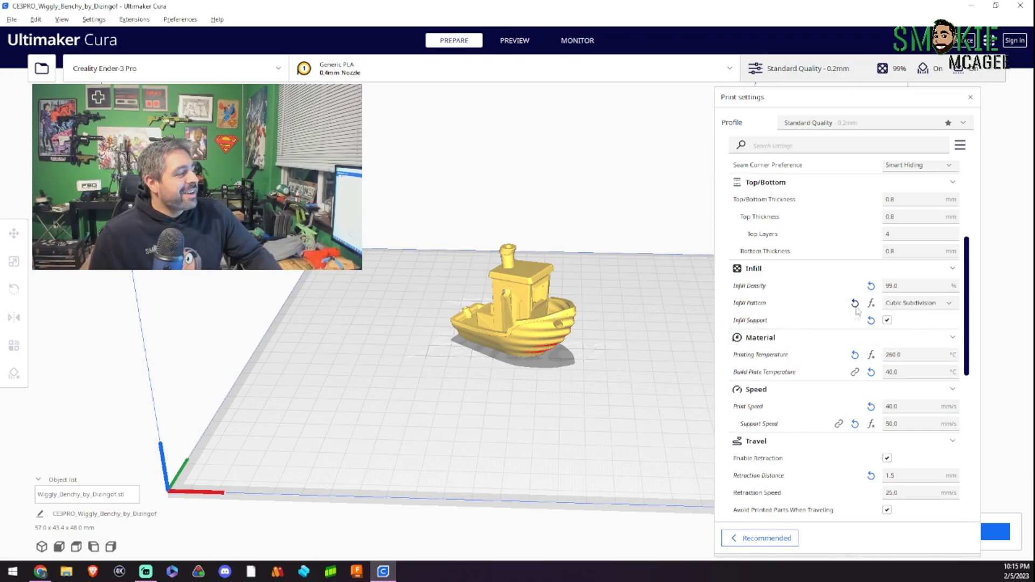
{"action": "mouse_move", "coordinate": [846, 301]}
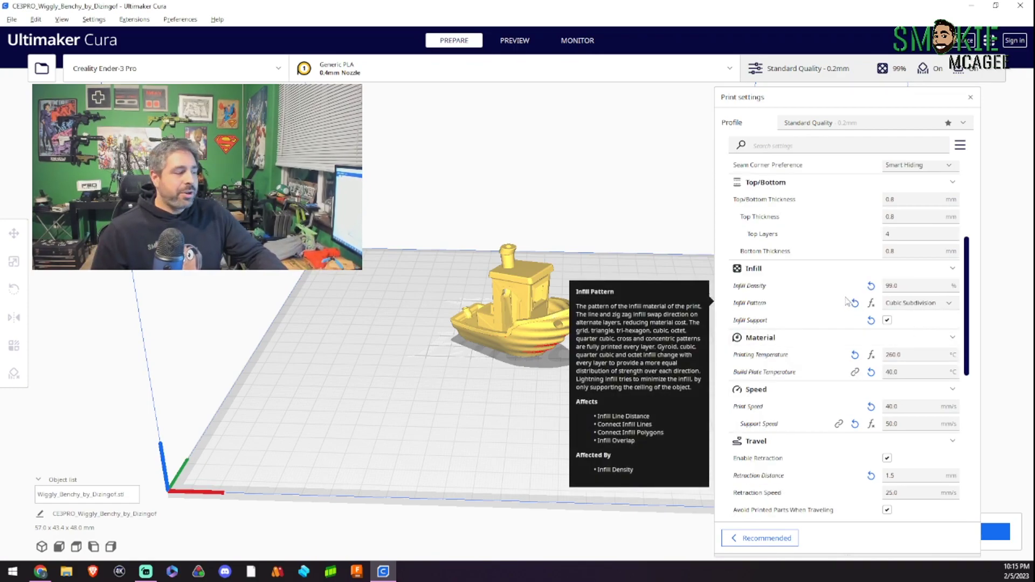
{"action": "mouse_move", "coordinate": [900, 366]}
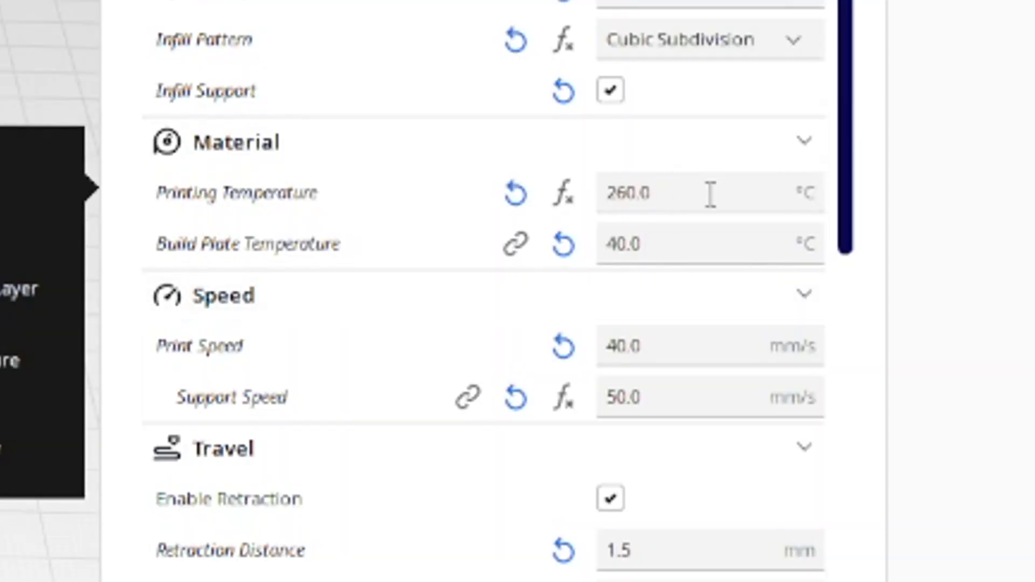
{"action": "mouse_move", "coordinate": [679, 248]}
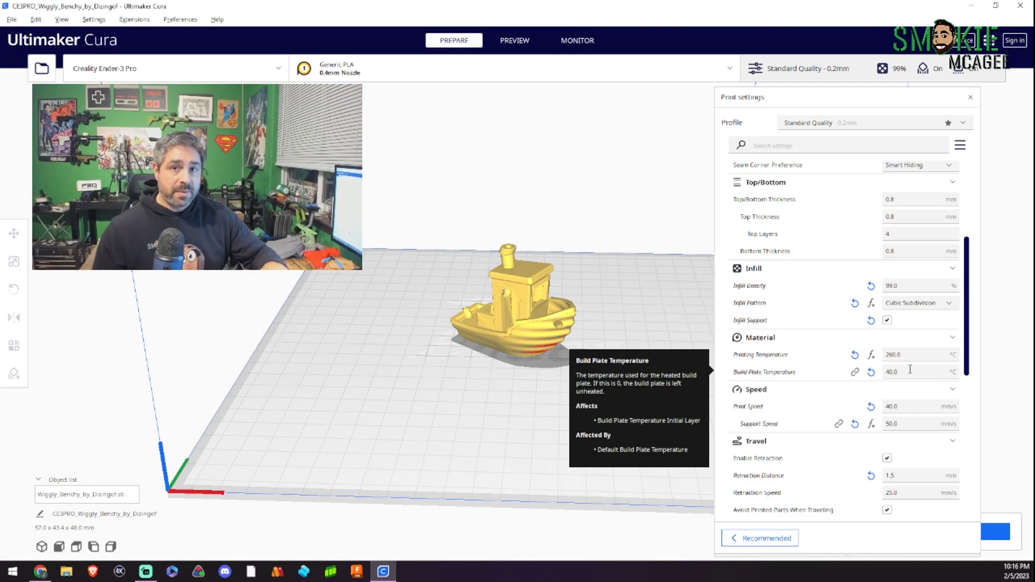
{"action": "left_click", "coordinate": [916, 406]}
{"action": "key", "text": "BackSpace"}
{"action": "key", "text": "BackSpace"}
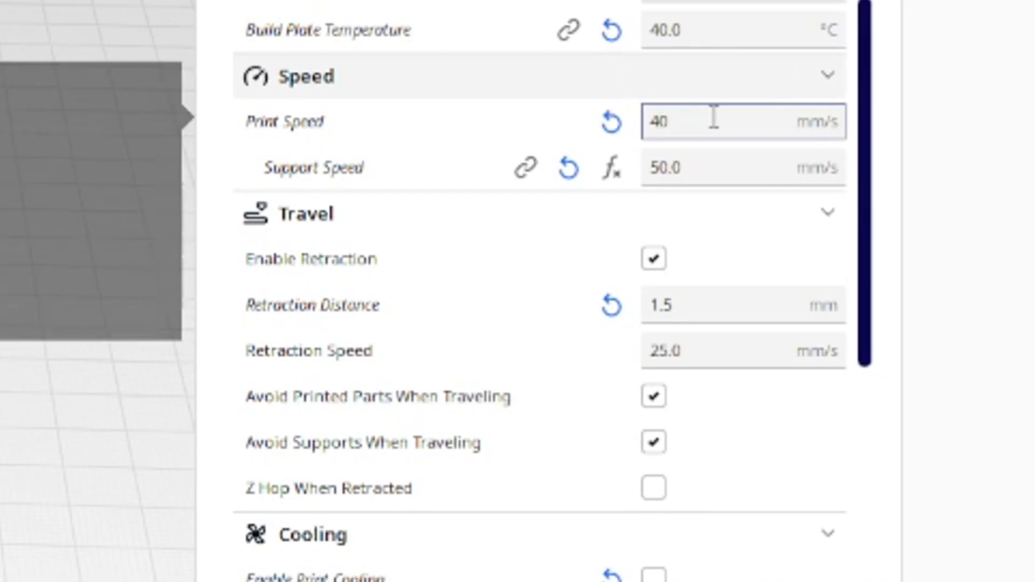
{"action": "left_click", "coordinate": [731, 165]}
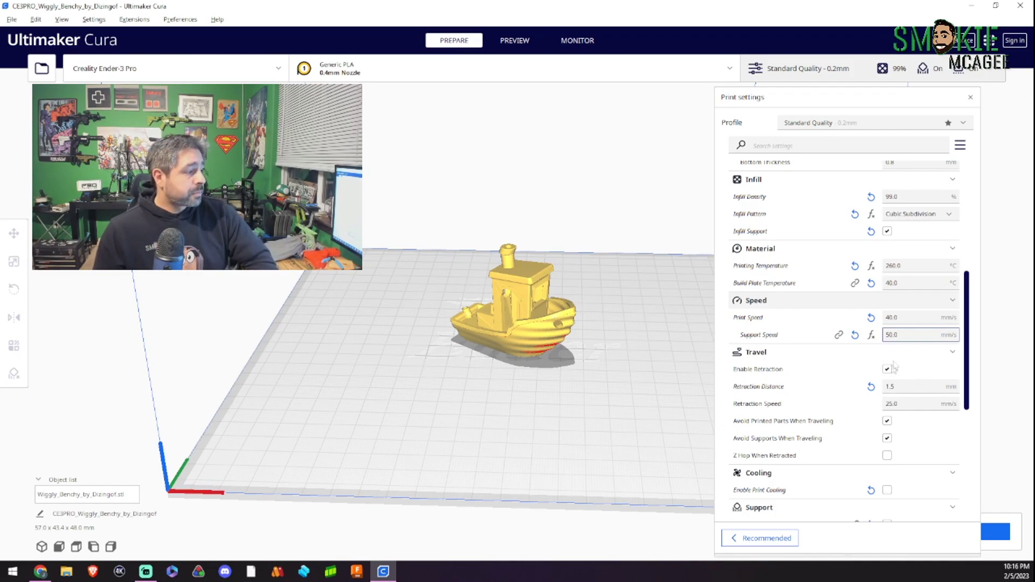
{"action": "scroll", "coordinate": [851, 345], "scroll_direction": "down", "scroll_amount": 2}
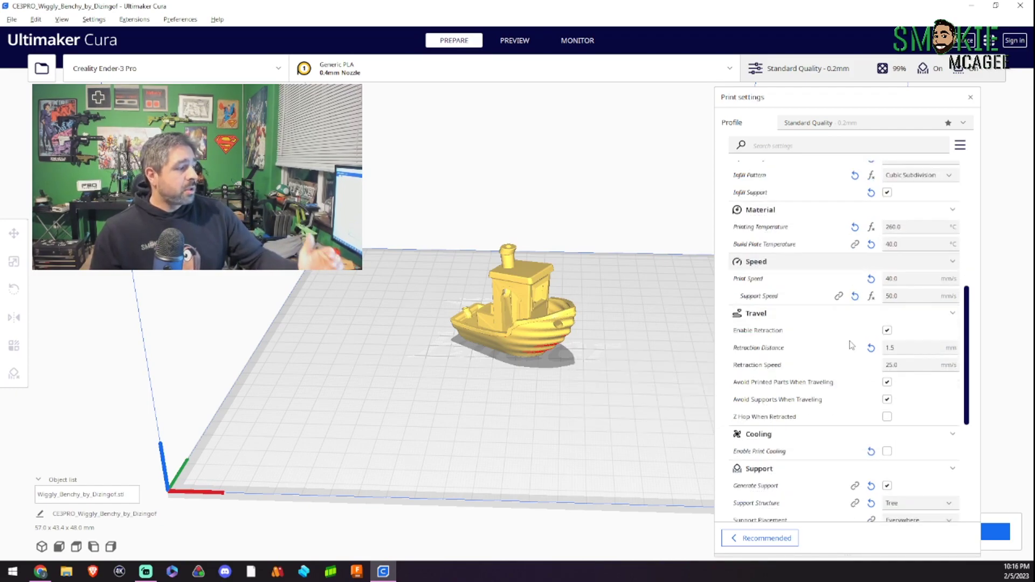
{"action": "mouse_move", "coordinate": [850, 345]}
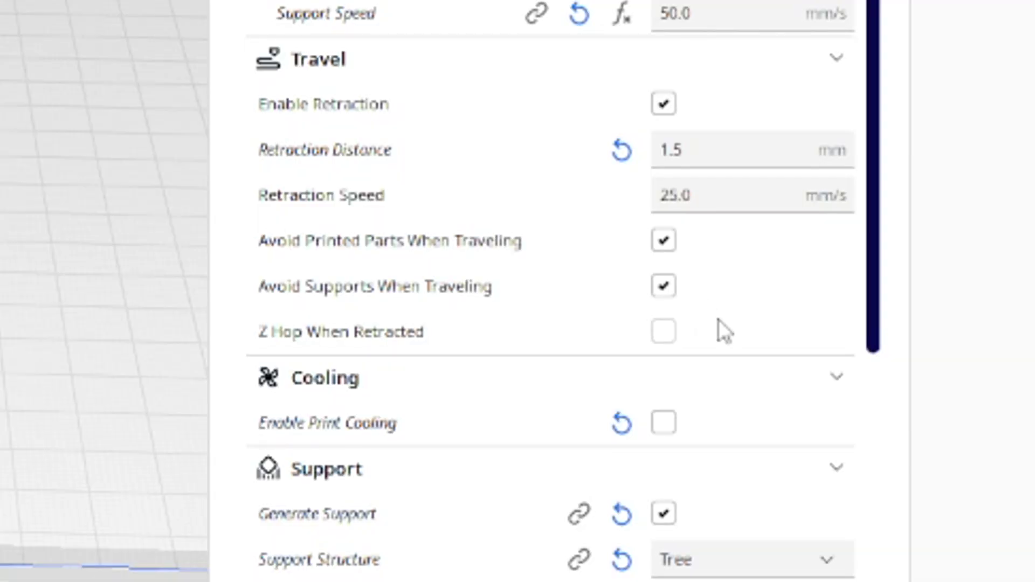
{"action": "scroll", "coordinate": [755, 242], "scroll_direction": "down", "scroll_amount": 3}
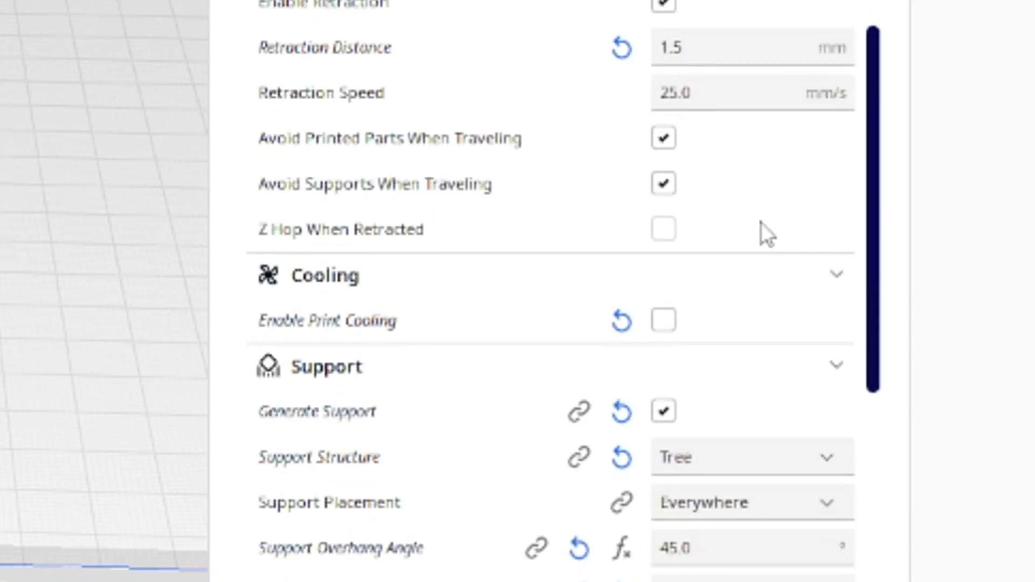
{"action": "mouse_move", "coordinate": [766, 210]}
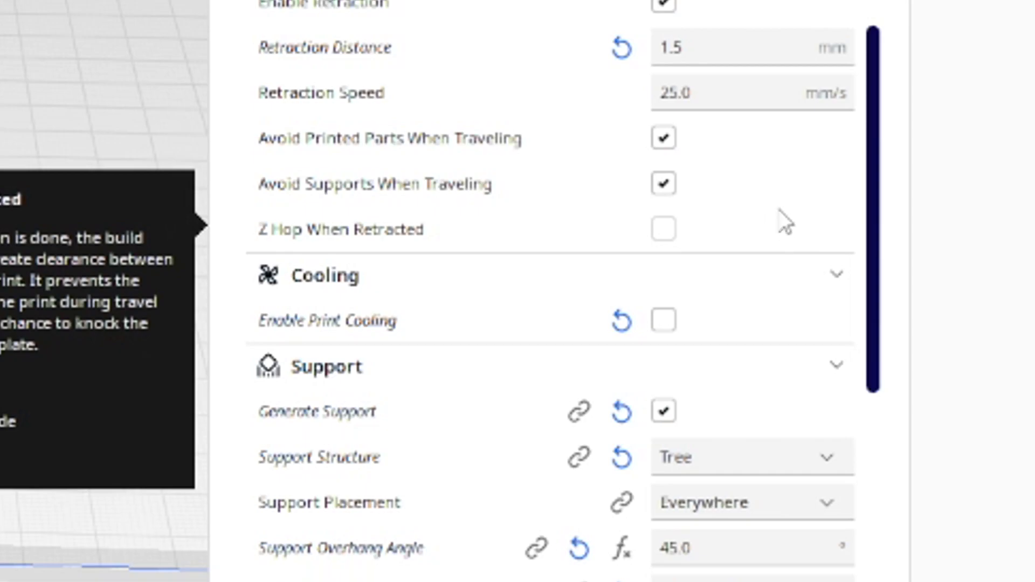
{"action": "scroll", "coordinate": [785, 221], "scroll_direction": "down", "scroll_amount": 3}
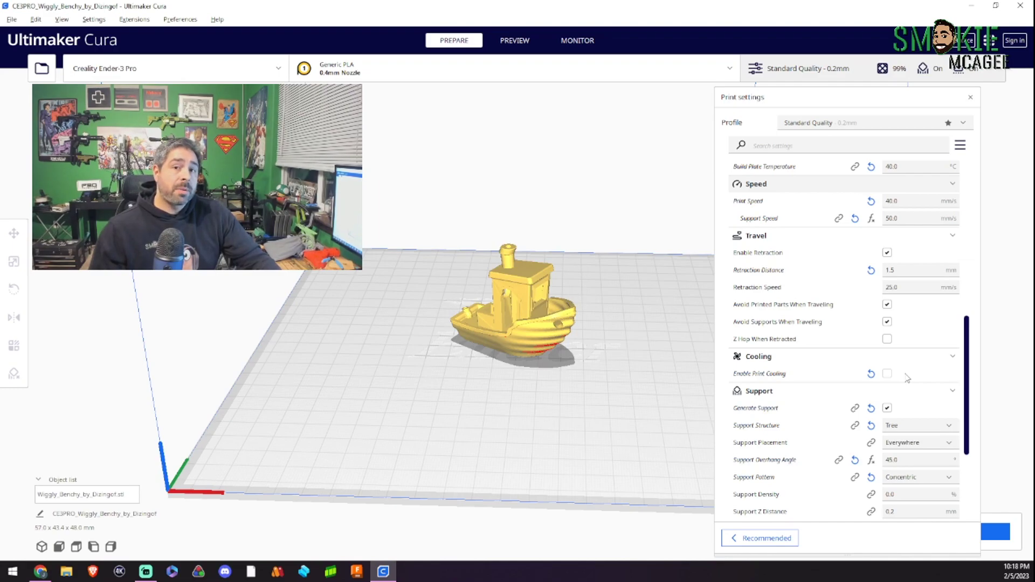
{"action": "scroll", "coordinate": [907, 379], "scroll_direction": "up", "scroll_amount": 1}
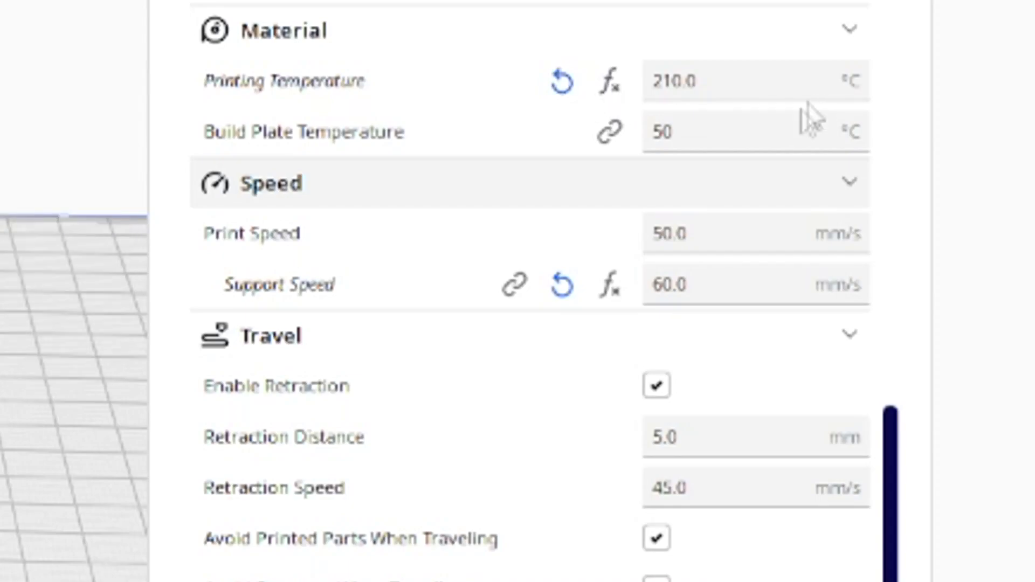
Review the CR-10 Material, Speed and Travel values: 210 °C nozzle, 50 °C plate, 5.0 mm retraction
{"action": "mouse_move", "coordinate": [751, 129]}
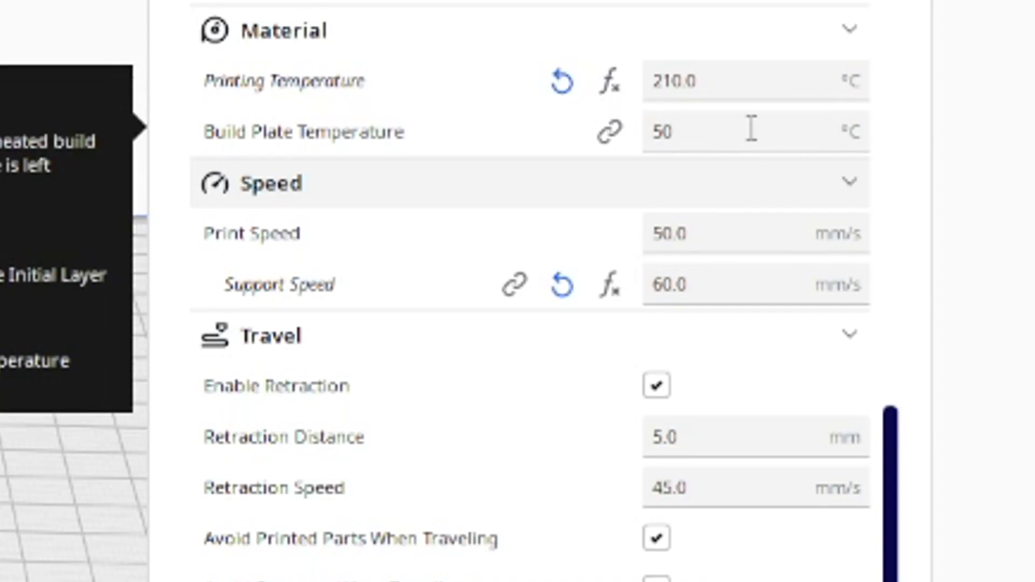
{"action": "mouse_move", "coordinate": [733, 238]}
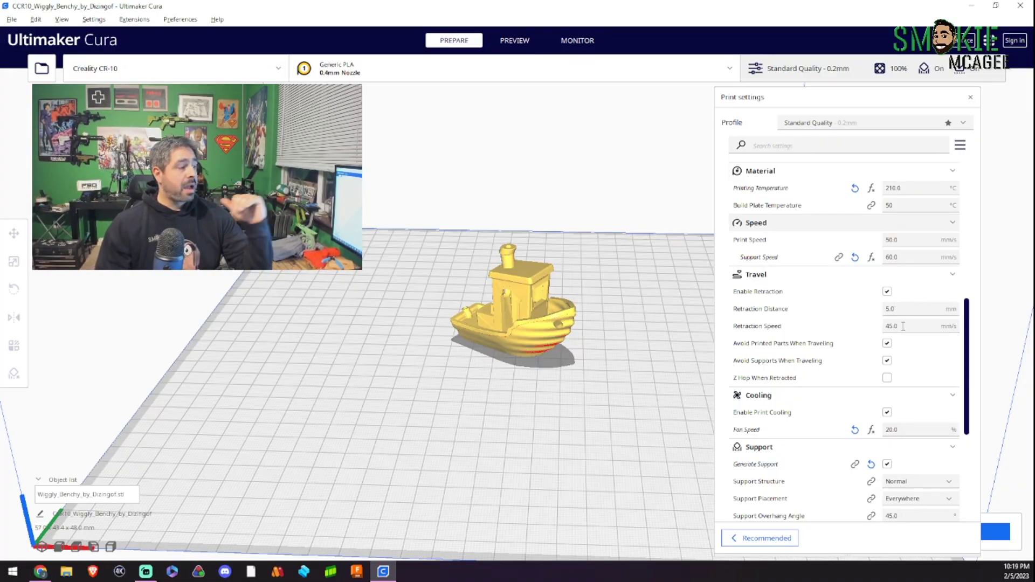
{"action": "mouse_move", "coordinate": [908, 309]}
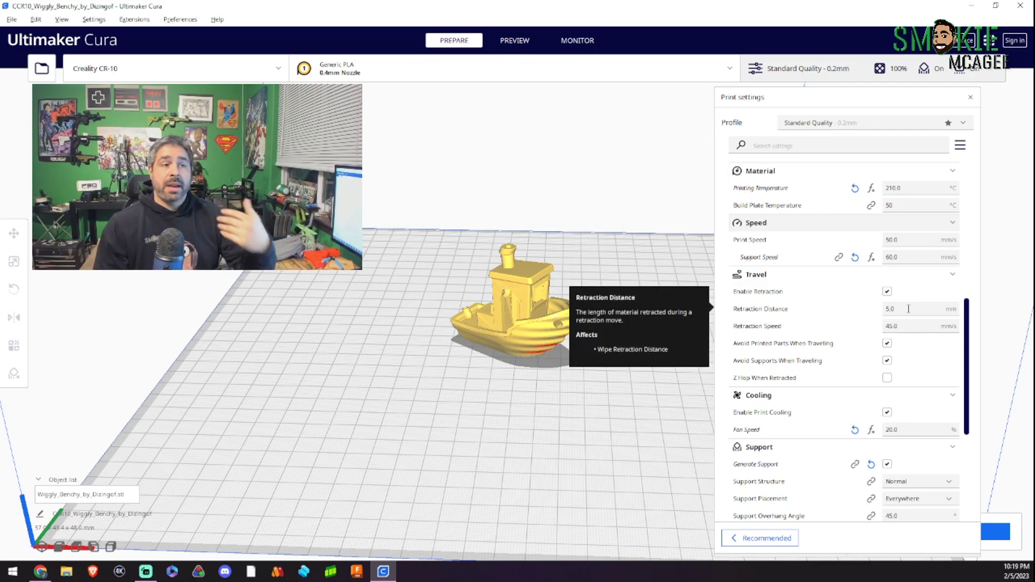
{"action": "mouse_move", "coordinate": [938, 288]}
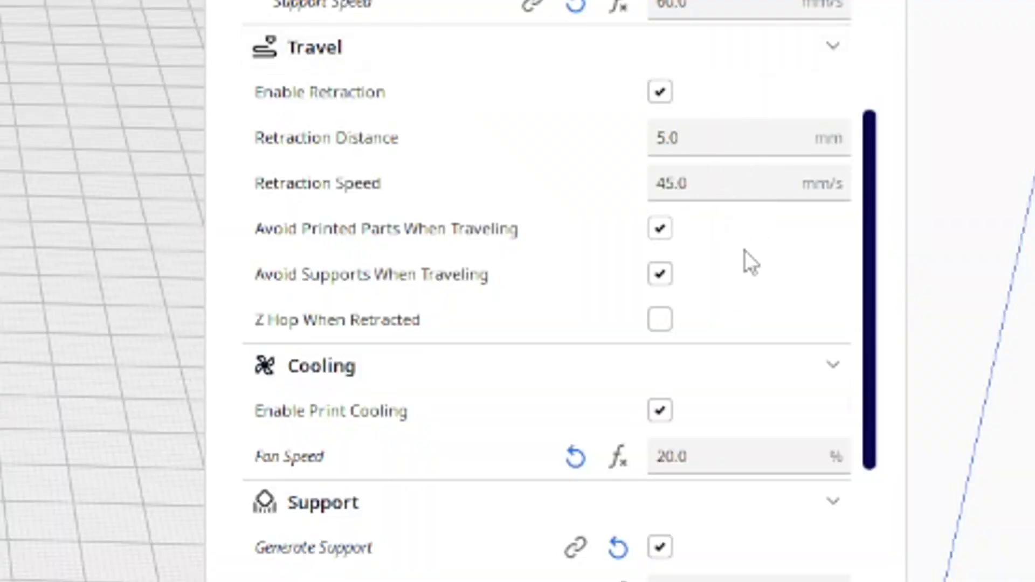
{"action": "mouse_move", "coordinate": [749, 262]}
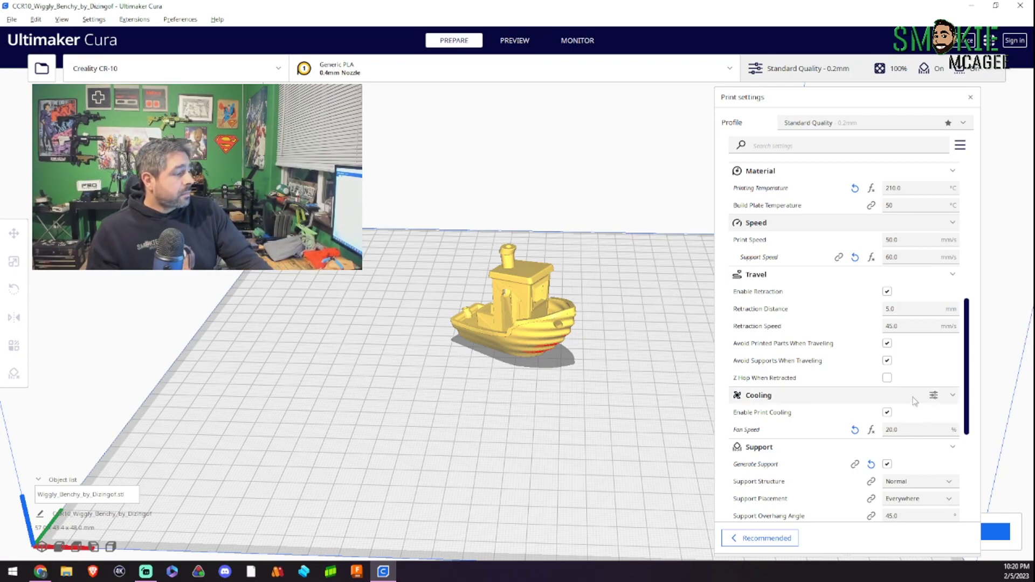
{"action": "scroll", "coordinate": [916, 399], "scroll_direction": "down", "scroll_amount": 2}
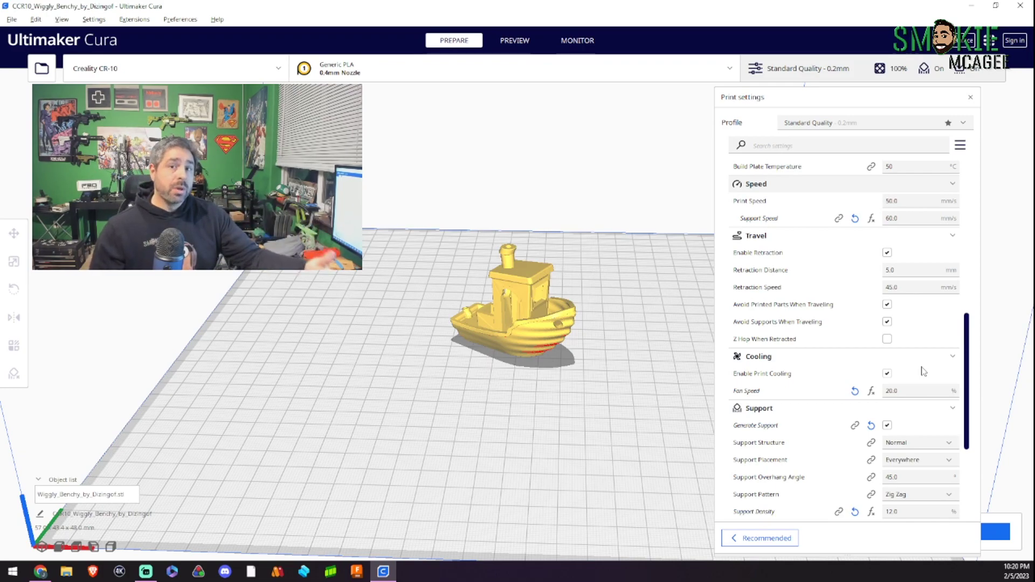
Set the Support Structure to Tree
{"action": "scroll", "coordinate": [923, 371], "scroll_direction": "down", "scroll_amount": 4}
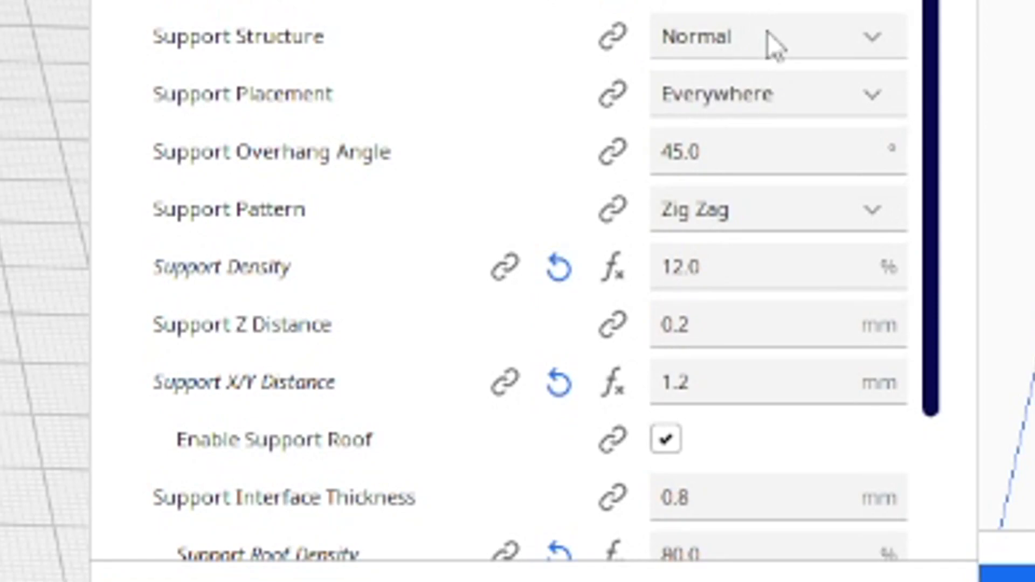
{"action": "left_click", "coordinate": [768, 31]}
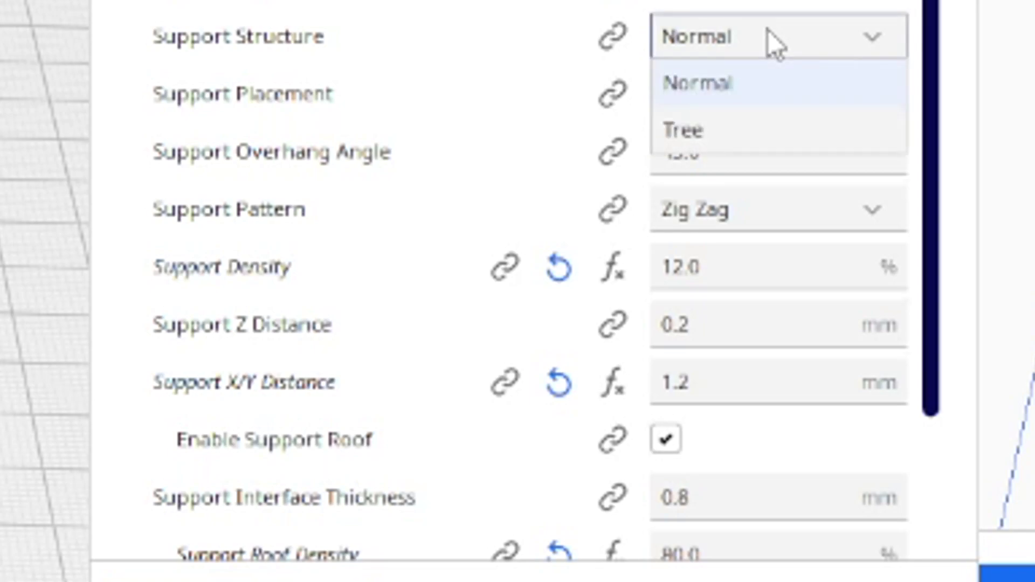
{"action": "left_click", "coordinate": [723, 122]}
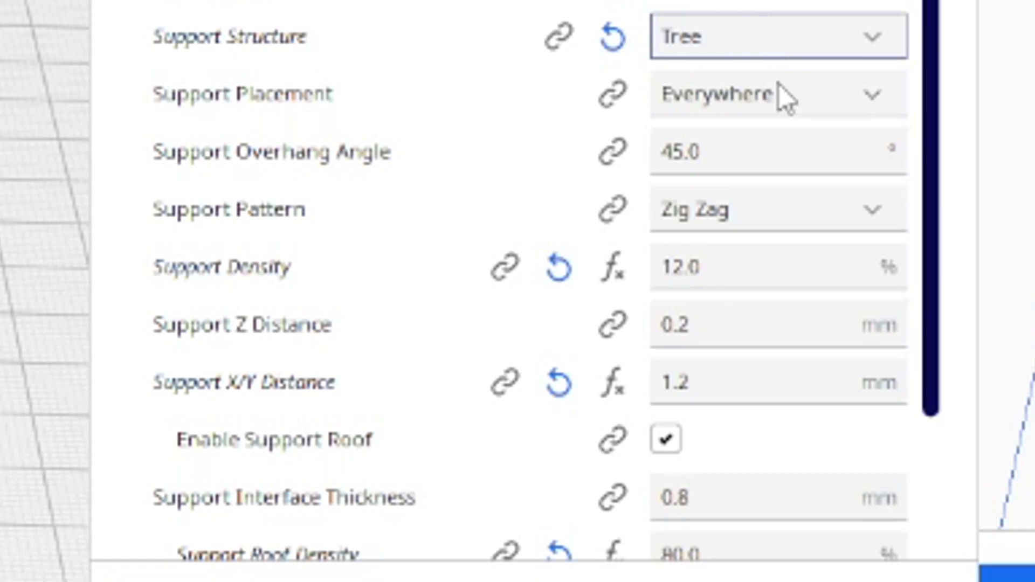
{"action": "scroll", "coordinate": [791, 102], "scroll_direction": "down", "scroll_amount": 3}
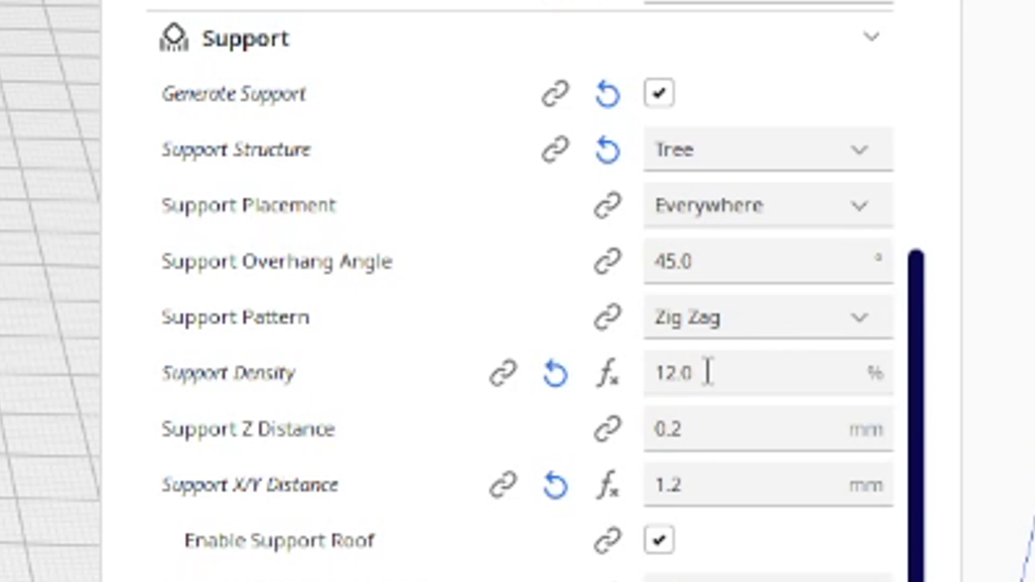
Change the Support Density from 12% to 10%
{"action": "left_click_drag", "start_coordinate": [721, 372], "coordinate": [617, 367]}
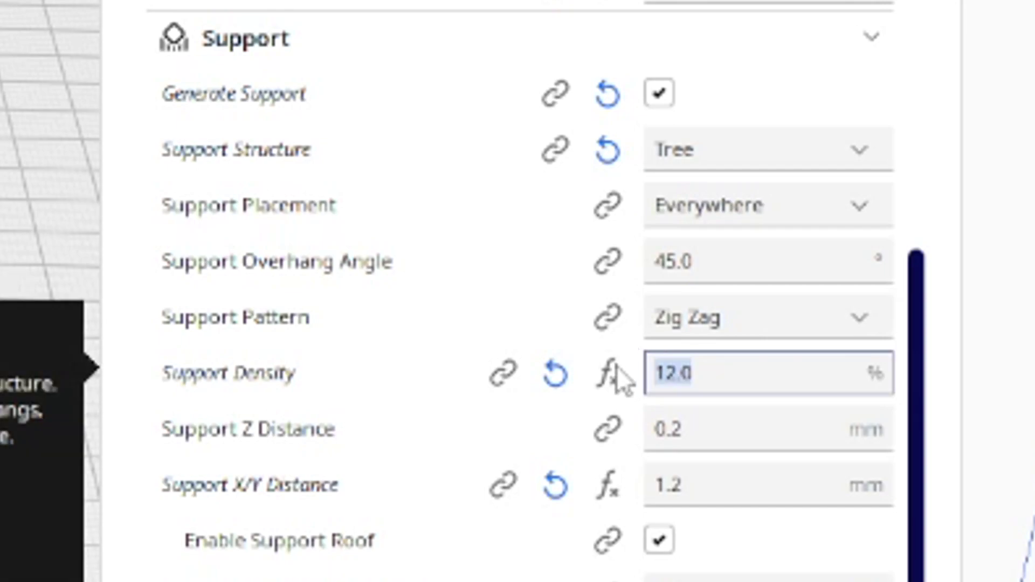
{"action": "type", "text": "0"}
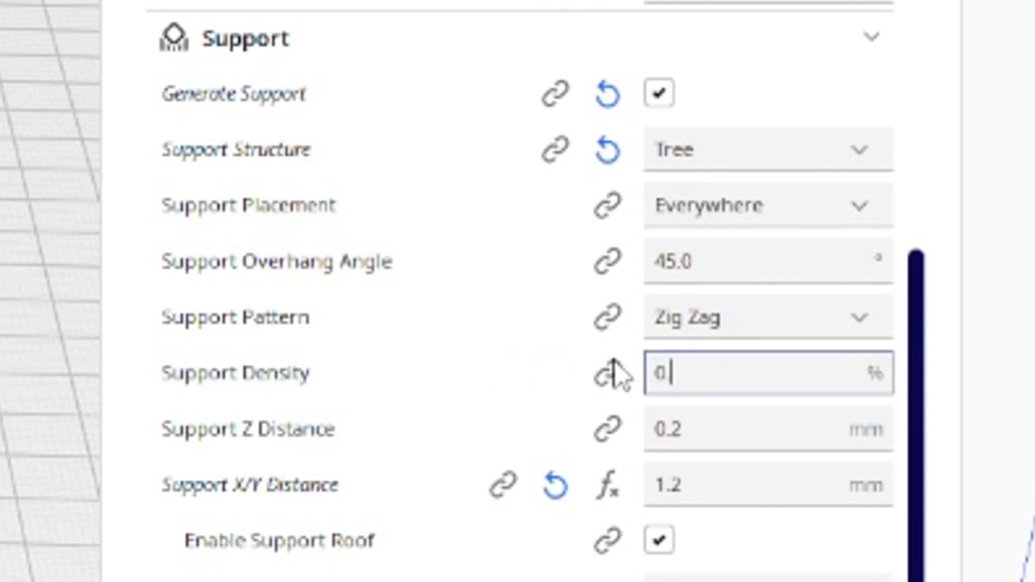
{"action": "type", "text": ".00"}
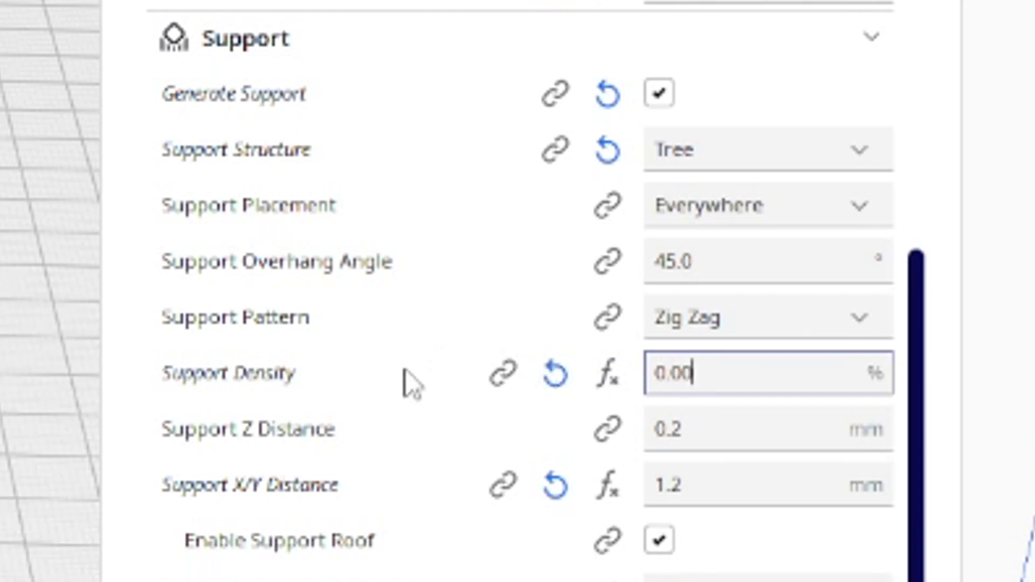
{"action": "key", "text": "Return"}
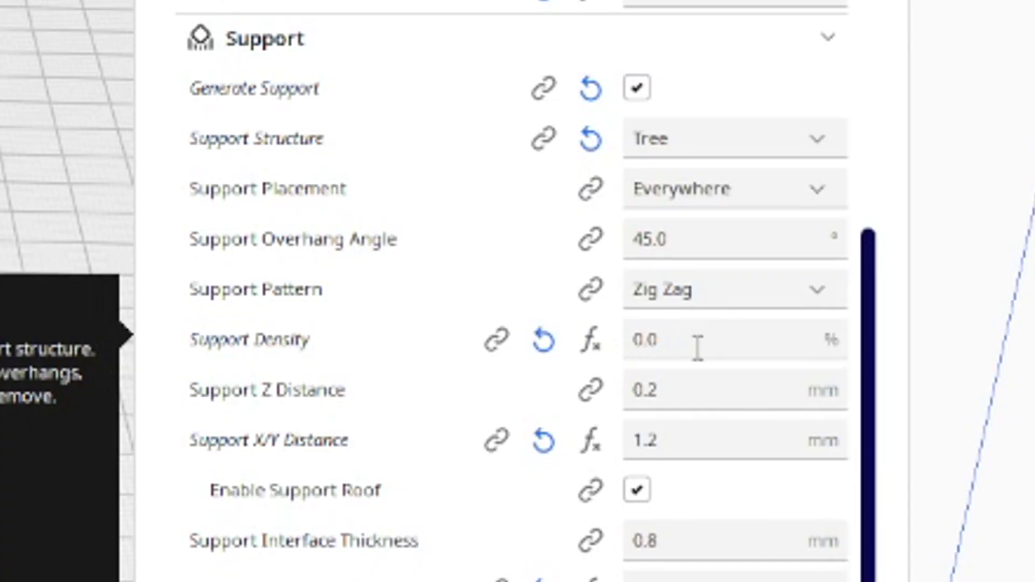
{"action": "left_click_drag", "start_coordinate": [908, 398], "coordinate": [859, 397]}
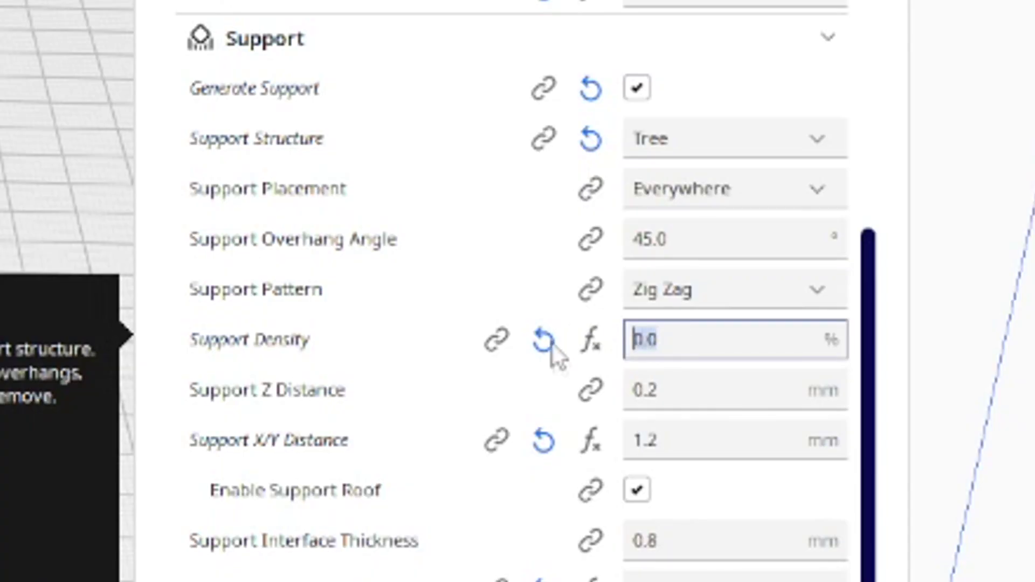
{"action": "type", "text": "10"}
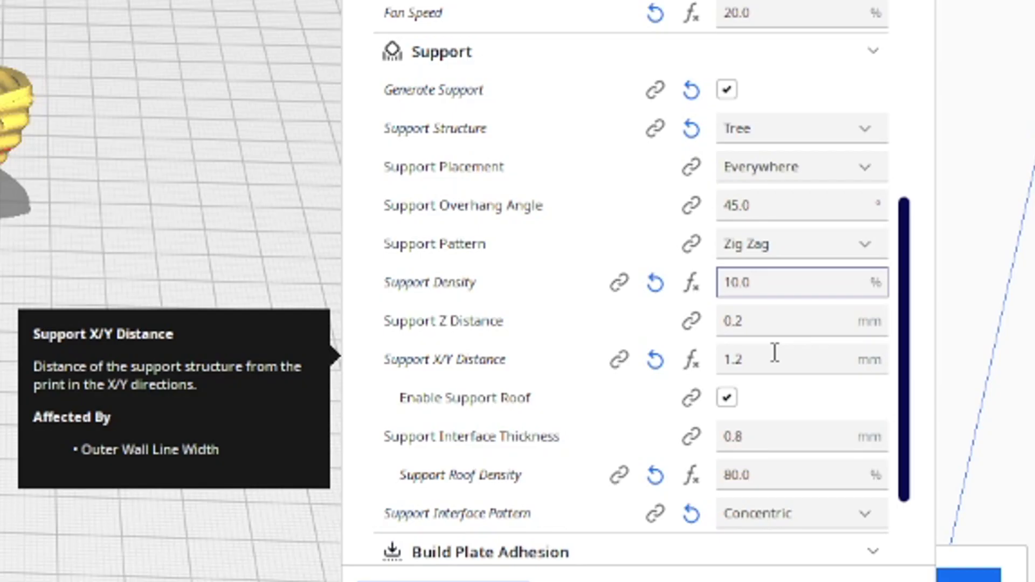
{"action": "scroll", "coordinate": [798, 370], "scroll_direction": "down", "scroll_amount": 1}
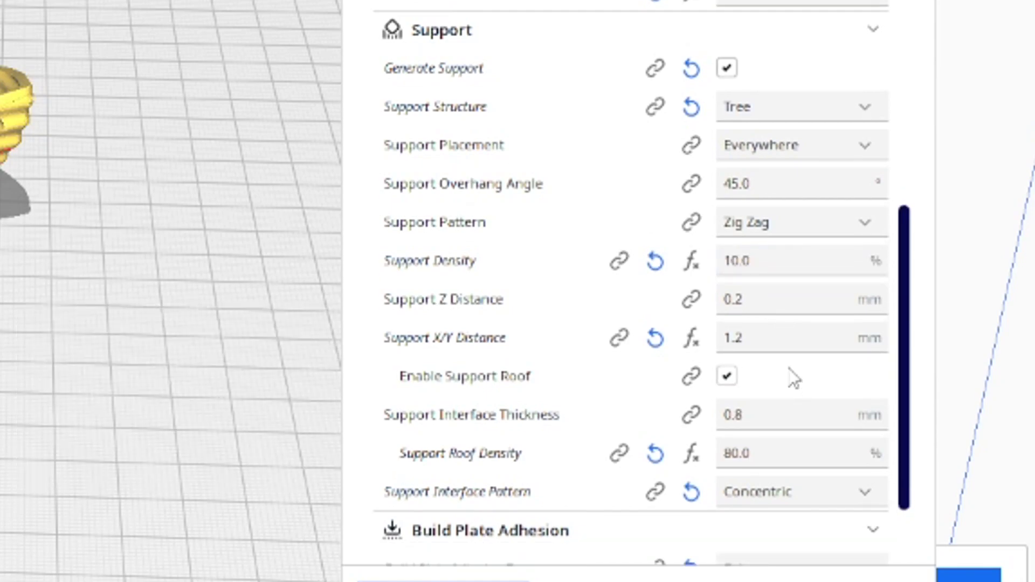
{"action": "mouse_move", "coordinate": [791, 360]}
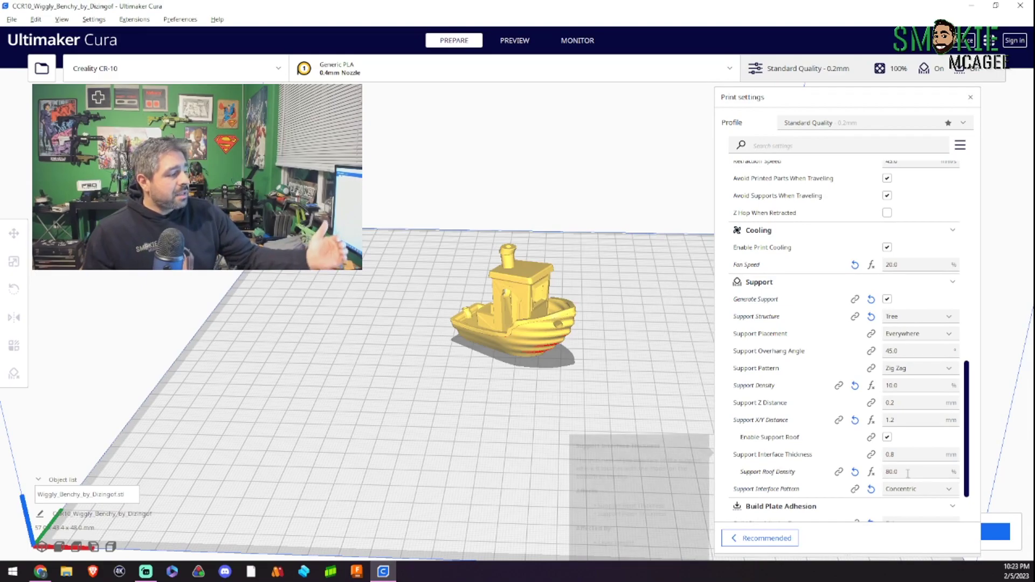
{"action": "scroll", "coordinate": [907, 473], "scroll_direction": "down", "scroll_amount": 1}
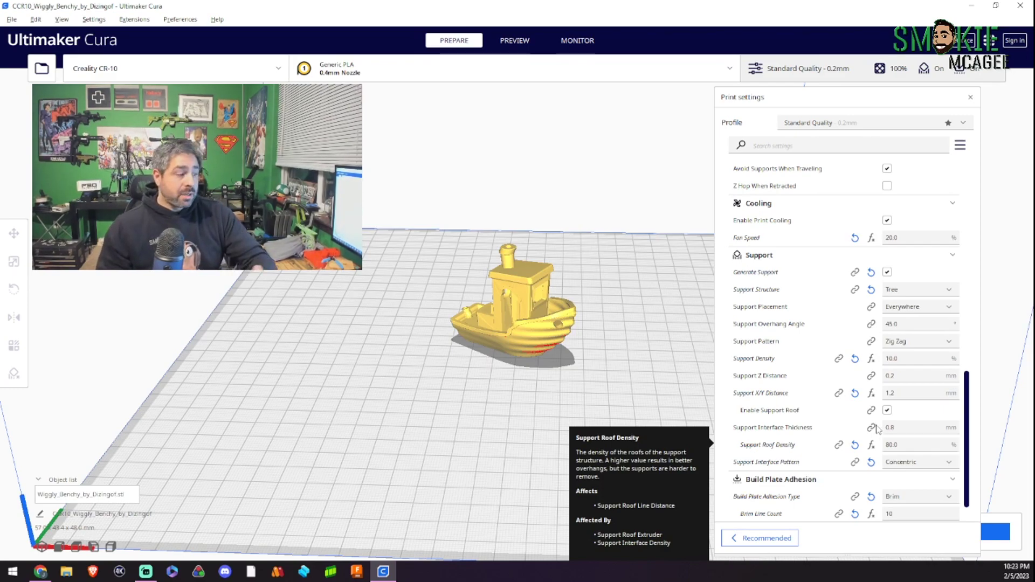
{"action": "scroll", "coordinate": [854, 434], "scroll_direction": "down", "scroll_amount": 1}
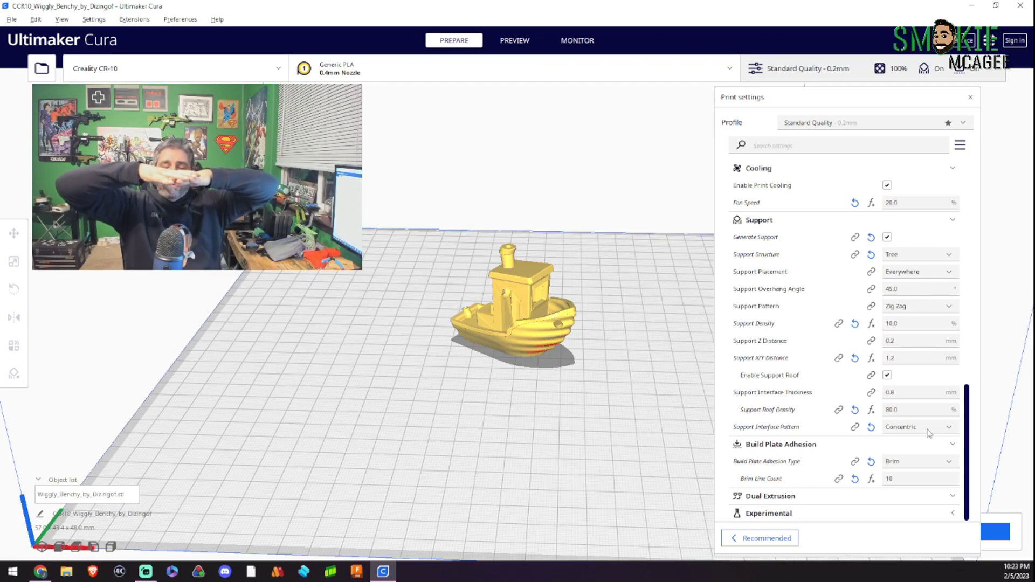
{"action": "mouse_move", "coordinate": [842, 389]}
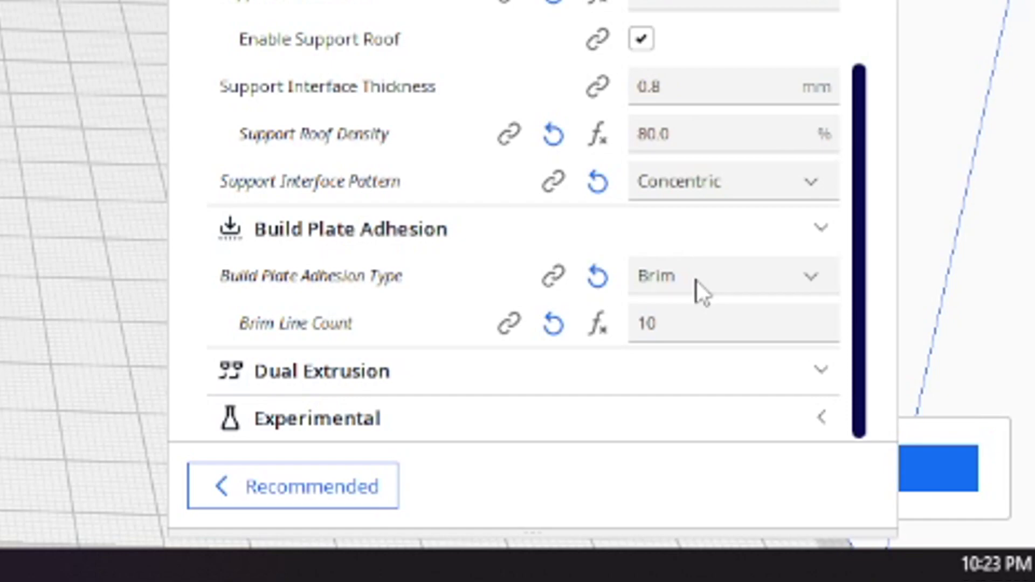
{"action": "left_click", "coordinate": [697, 280]}
{"action": "left_click", "coordinate": [692, 315]}
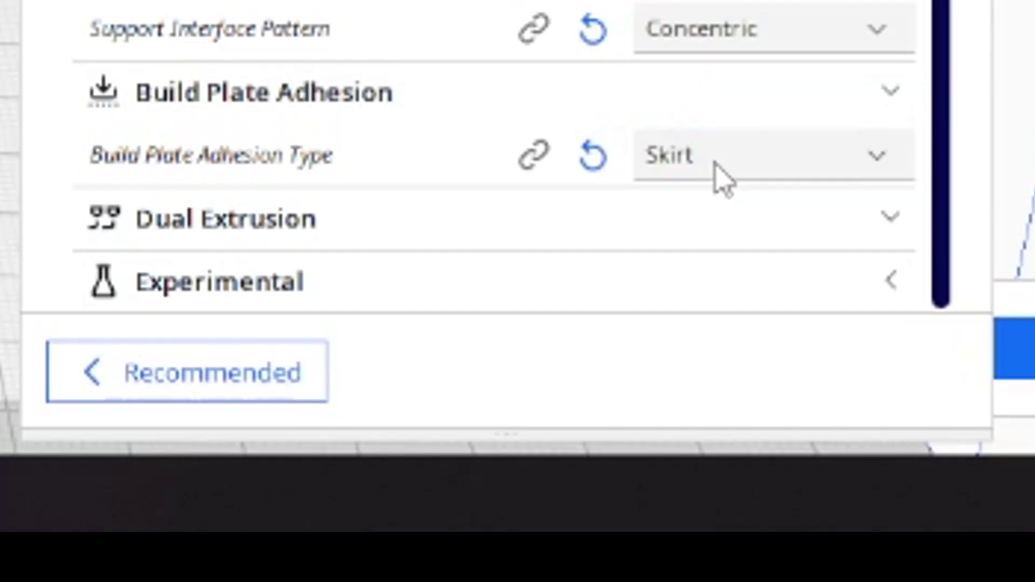
{"action": "left_click", "coordinate": [904, 481]}
{"action": "left_click", "coordinate": [889, 477]}
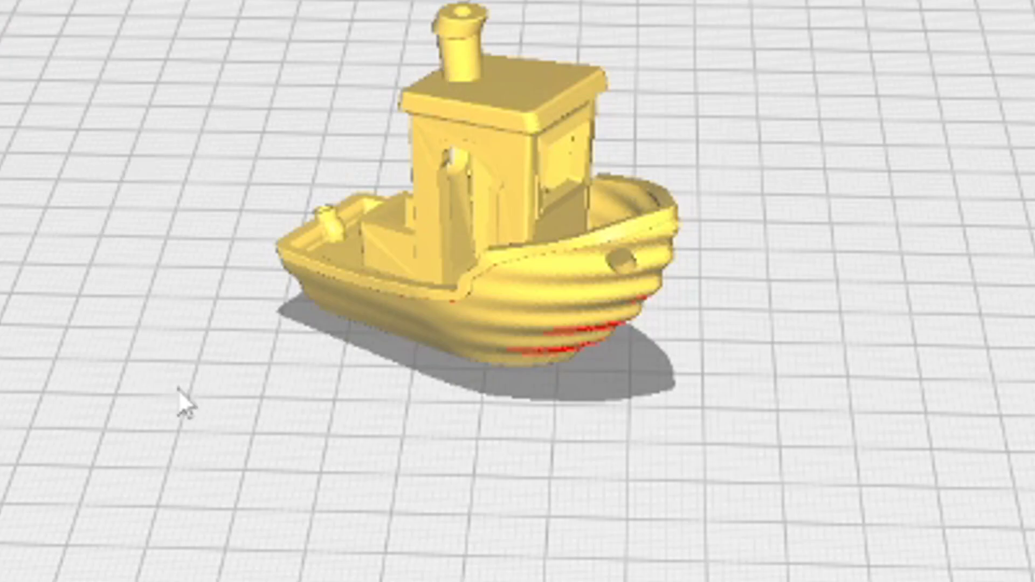
{"action": "left_click", "coordinate": [725, 203]}
{"action": "left_click", "coordinate": [650, 309]}
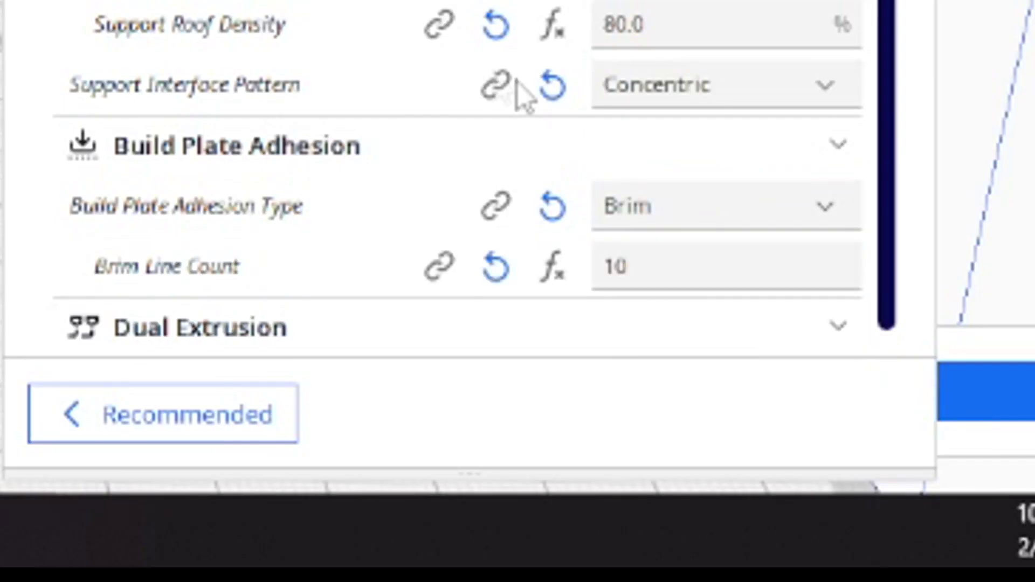
{"action": "scroll", "coordinate": [514, 92], "scroll_direction": "down", "scroll_amount": 3}
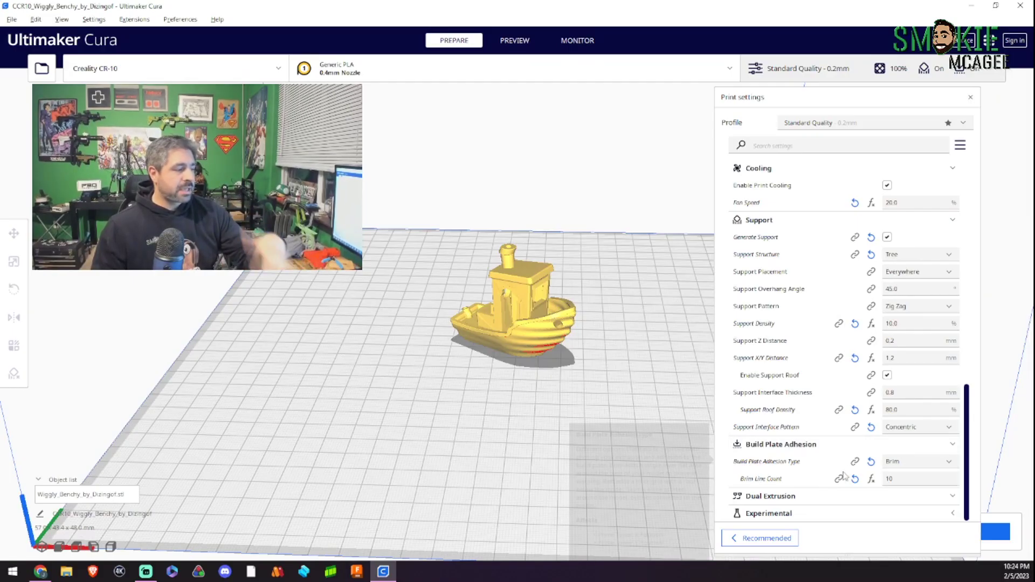
{"action": "mouse_move", "coordinate": [841, 476]}
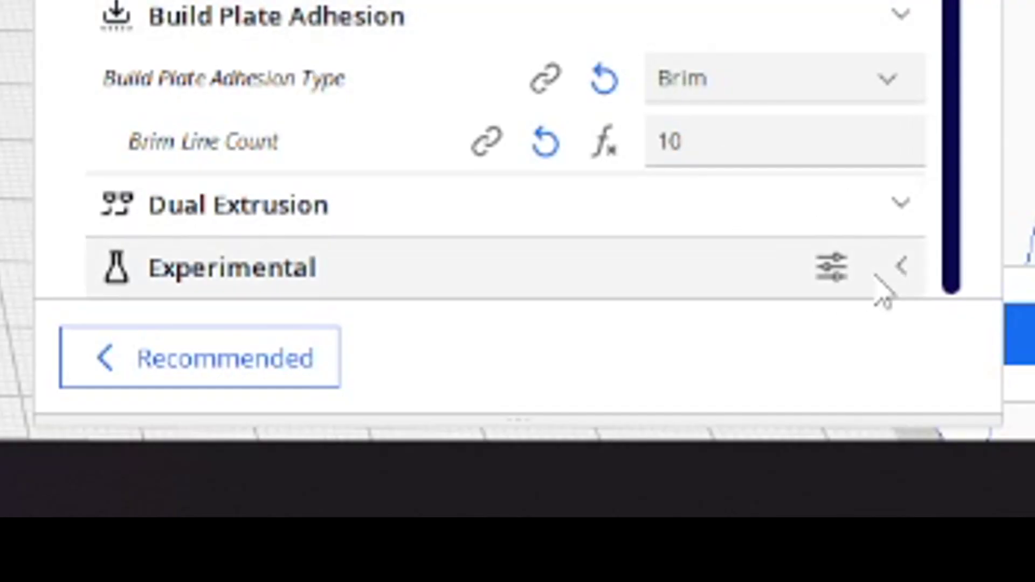
Expand Experimental settings showing Fuzzy Skin and Break Up Support In Chunks enabled, then close the panel
{"action": "left_click", "coordinate": [908, 279]}
{"action": "scroll", "coordinate": [423, 11], "scroll_direction": "down", "scroll_amount": 2}
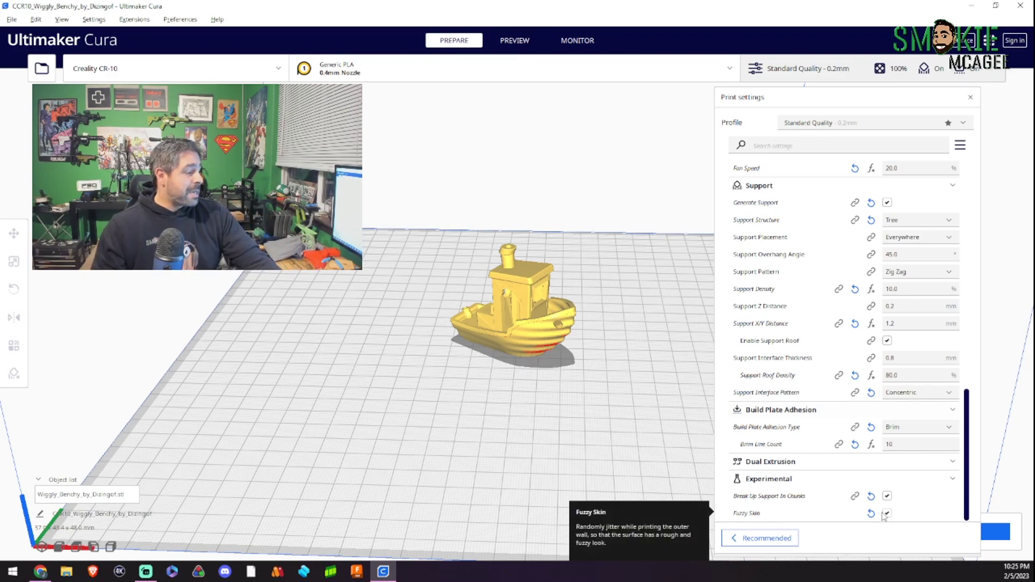
{"action": "mouse_move", "coordinate": [904, 510]}
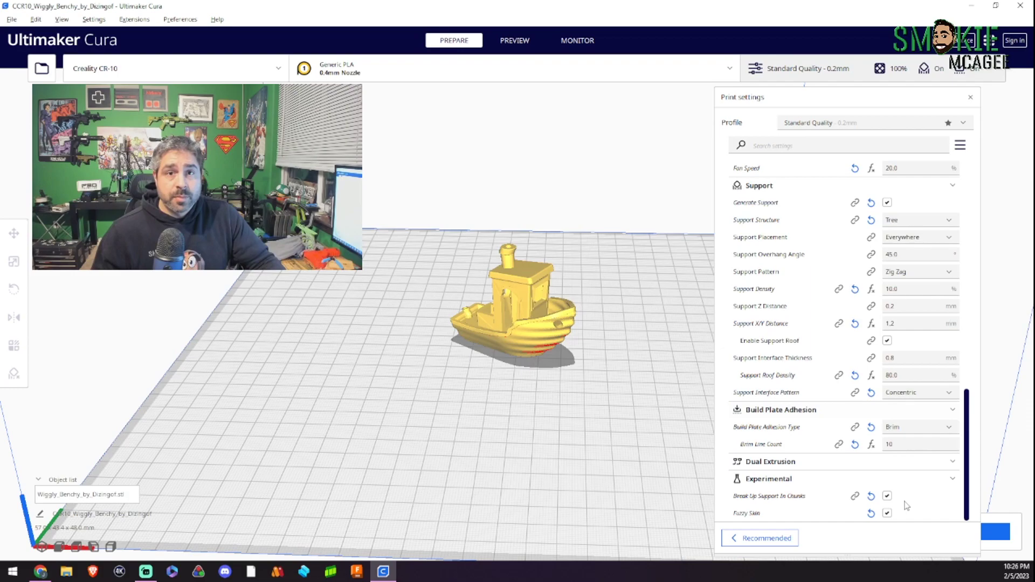
{"action": "left_click", "coordinate": [831, 75]}
Slice the Benchy for a 4 h 3 min, 23 g estimate and orbit the view
{"action": "left_click", "coordinate": [929, 536]}
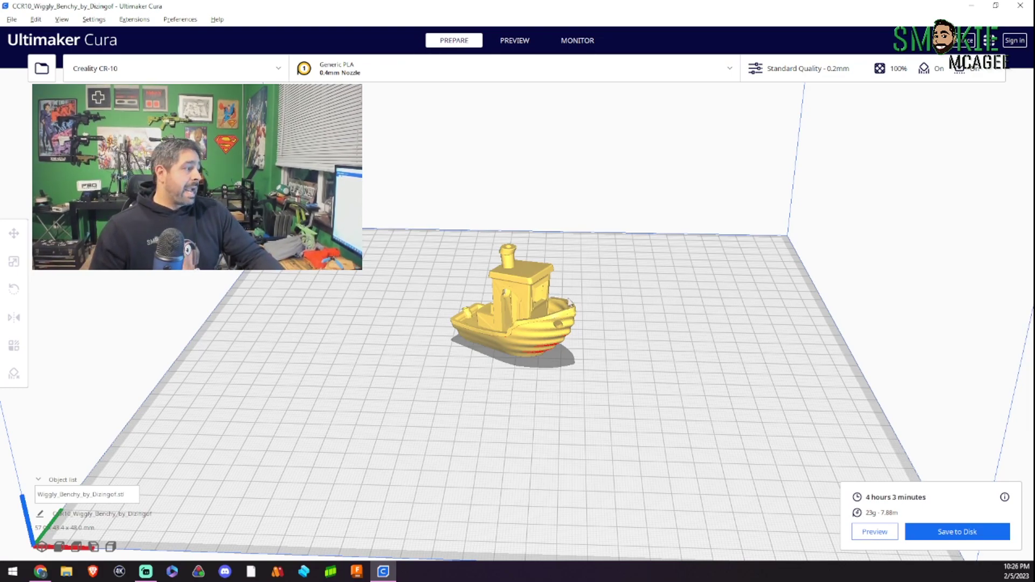
{"action": "scroll", "coordinate": [597, 355], "scroll_direction": "down", "scroll_amount": 2}
{"action": "right_click_drag", "start_coordinate": [593, 387], "coordinate": [608, 384]}
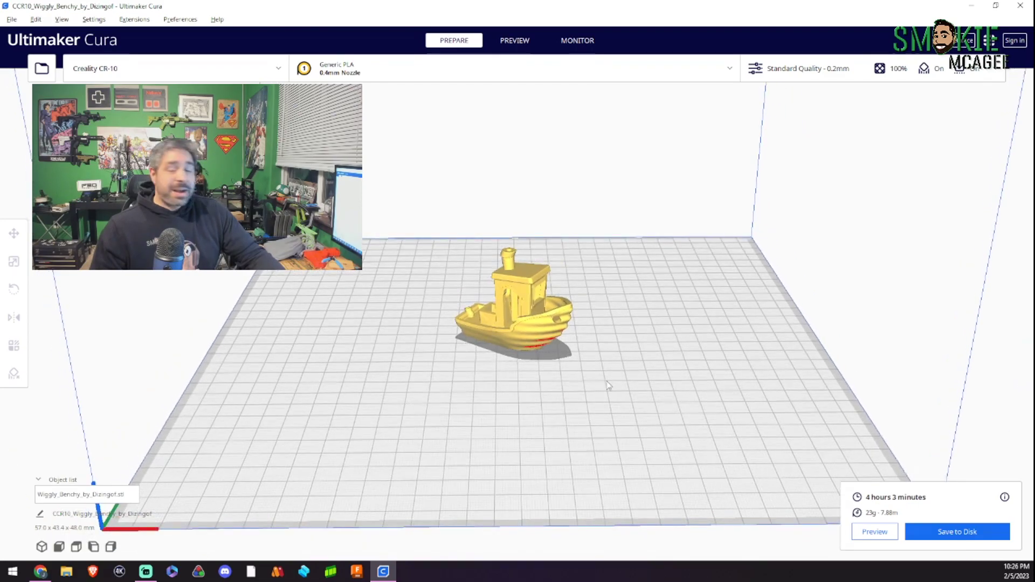